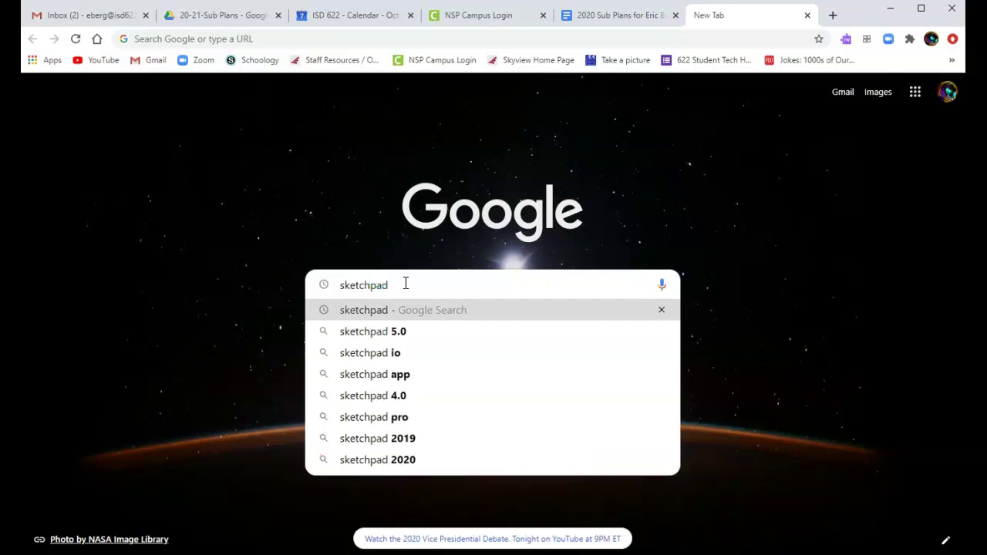
Search the web for "sketchpad" and open the Sketchpad 5.1 drawing site from Sketch.IO
{"action": "key", "text": "Return"}
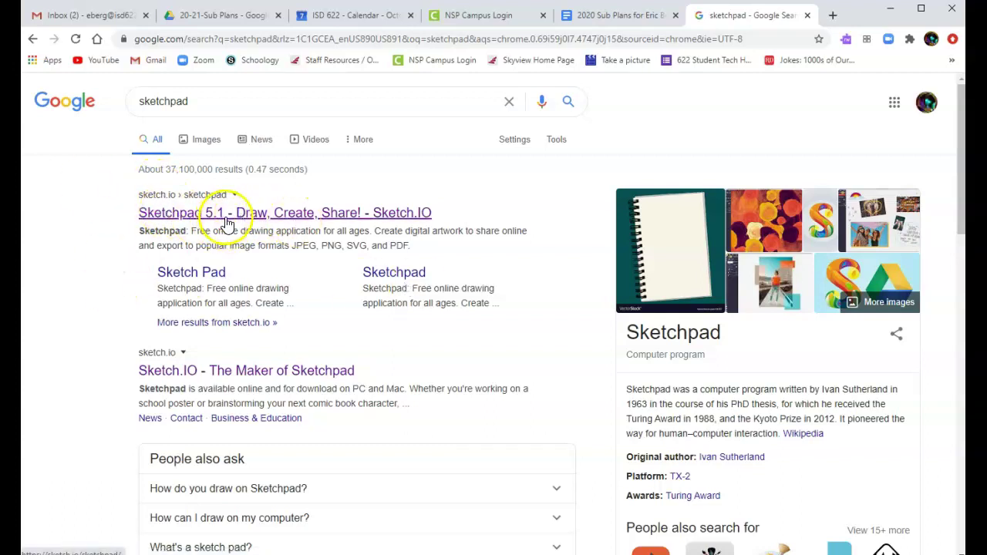
{"action": "left_click", "coordinate": [253, 220]}
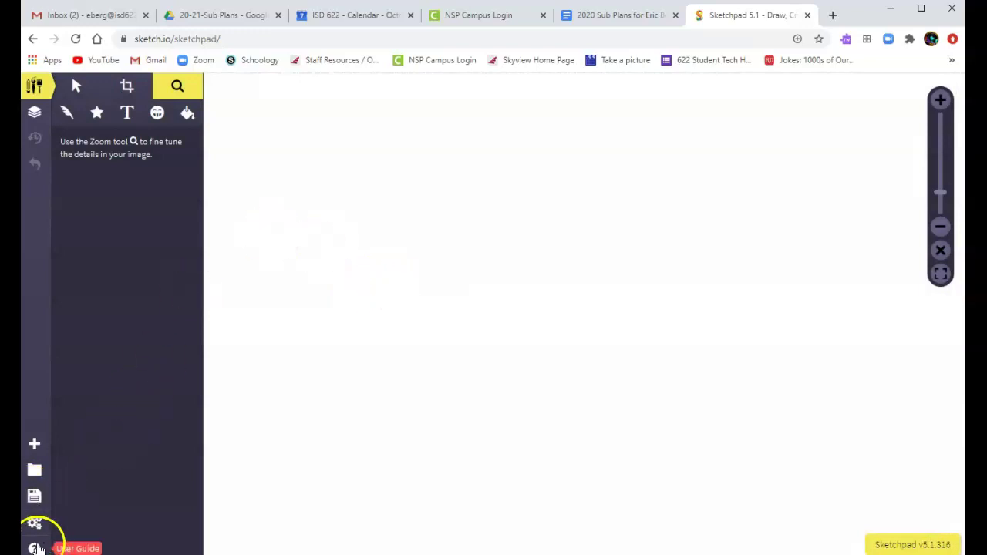
Open the Sketchpad user guide and look over its welcome page
{"action": "left_click", "coordinate": [35, 547]}
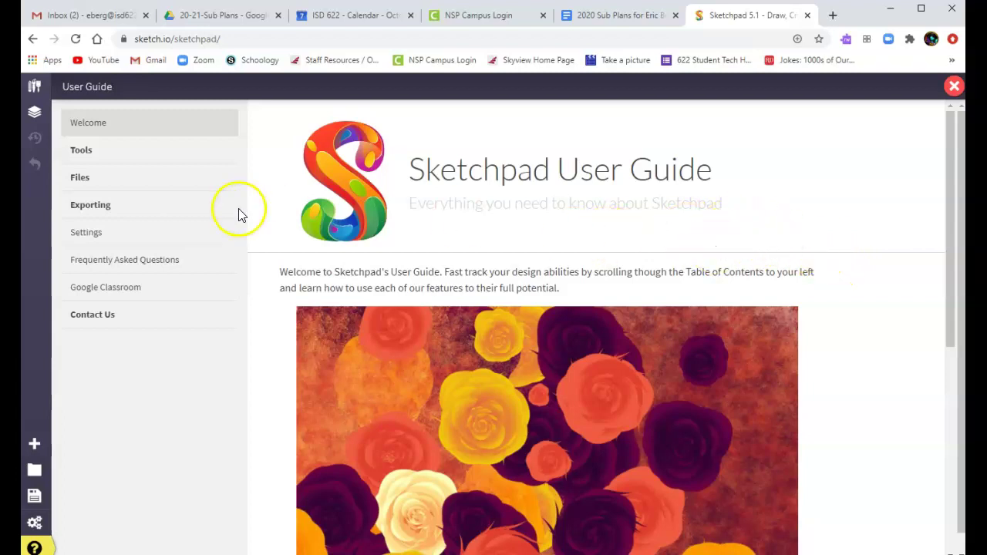
{"action": "scroll", "coordinate": [654, 339], "scroll_direction": "down", "scroll_amount": 8}
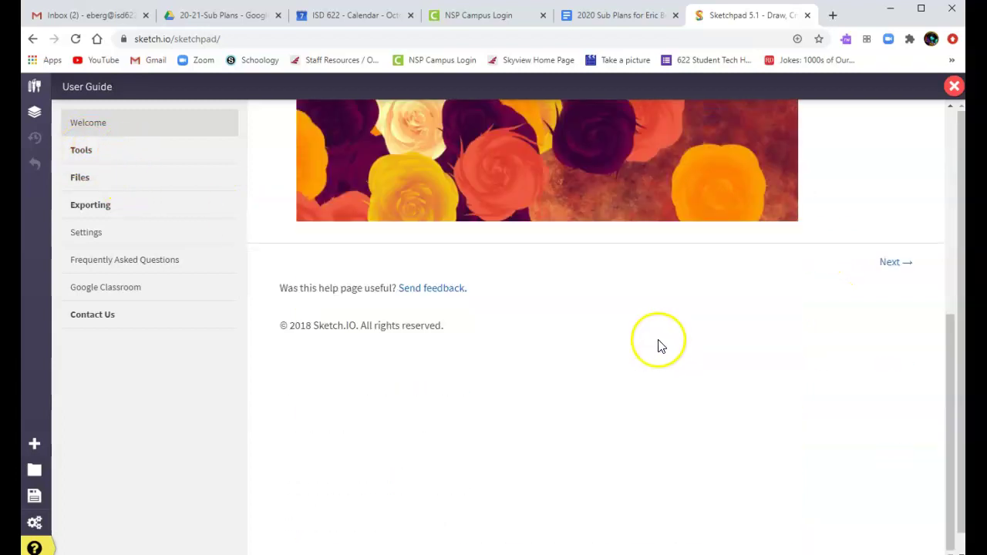
{"action": "scroll", "coordinate": [670, 344], "scroll_direction": "up", "scroll_amount": 8}
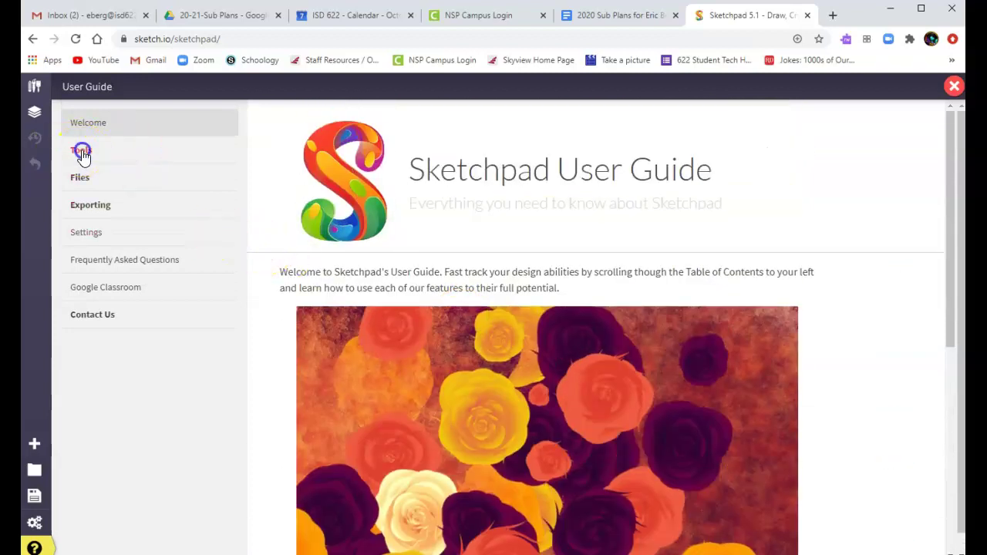
Examine the pencil, pen and paintbrush demonstrations in the Brushes section of the guide's tools chapter
{"action": "left_click", "coordinate": [81, 151]}
{"action": "left_click", "coordinate": [104, 179]}
{"action": "left_click", "coordinate": [390, 218]}
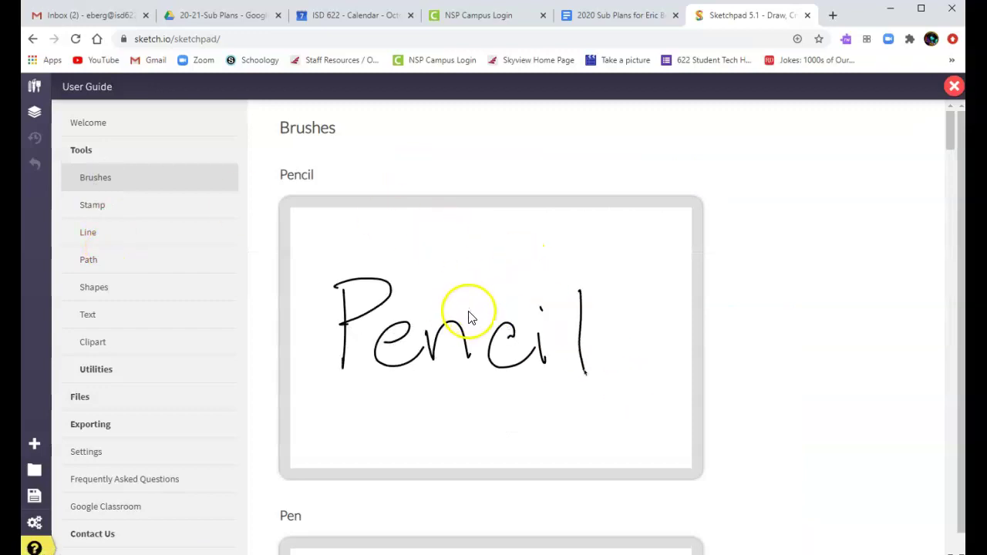
{"action": "scroll", "coordinate": [471, 318], "scroll_direction": "down", "scroll_amount": 5}
{"action": "left_click", "coordinate": [509, 272]}
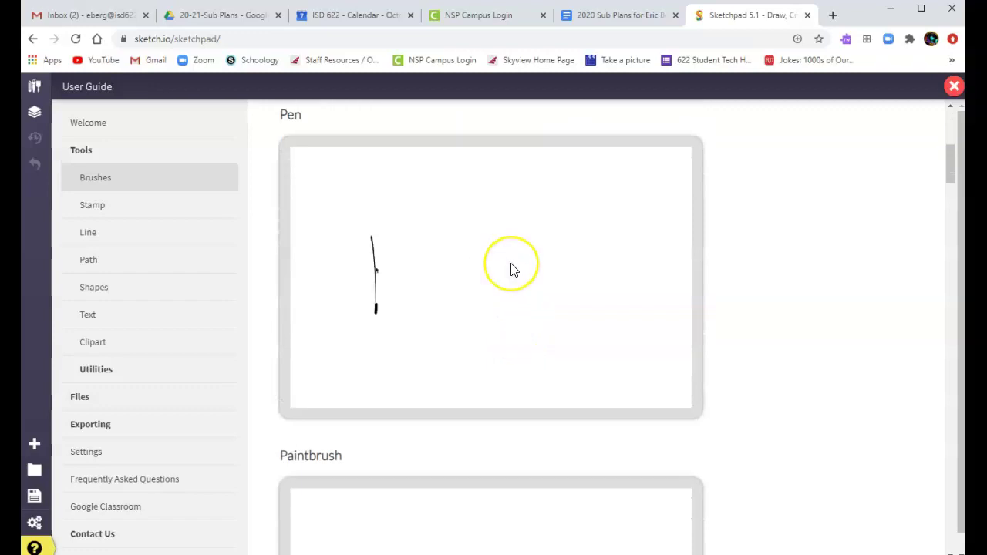
{"action": "scroll", "coordinate": [509, 270], "scroll_direction": "down", "scroll_amount": 5}
{"action": "left_click", "coordinate": [503, 286]}
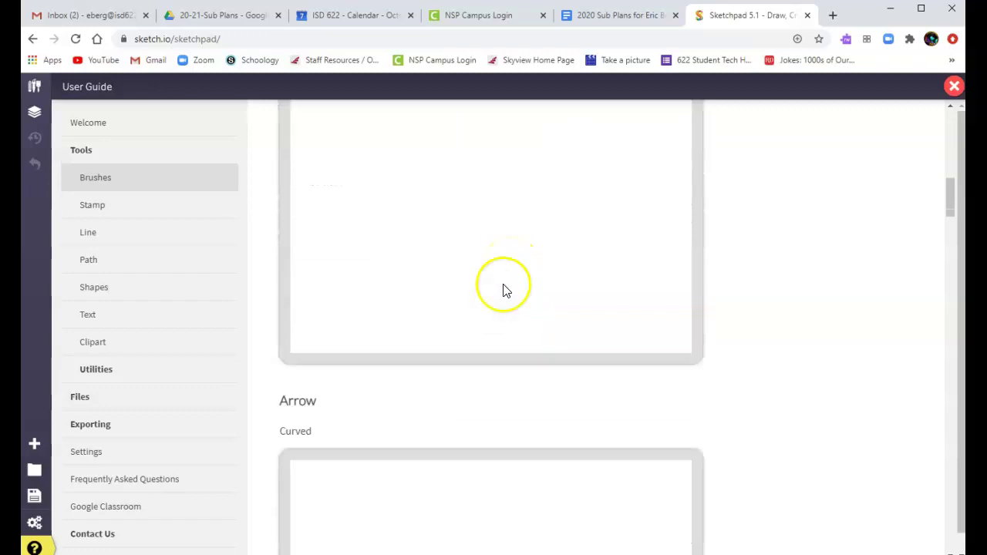
{"action": "scroll", "coordinate": [489, 262], "scroll_direction": "up", "scroll_amount": 1}
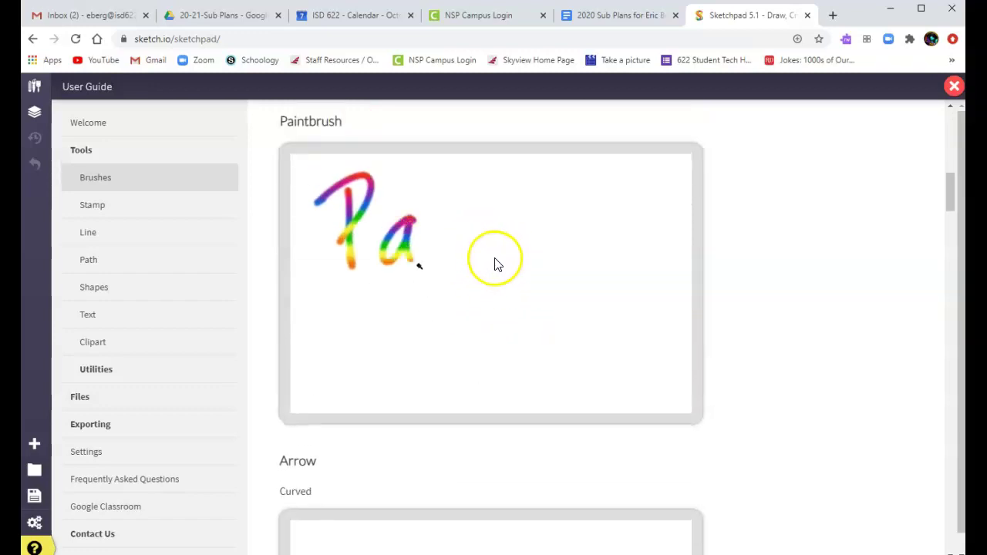
{"action": "scroll", "coordinate": [532, 347], "scroll_direction": "up", "scroll_amount": 4}
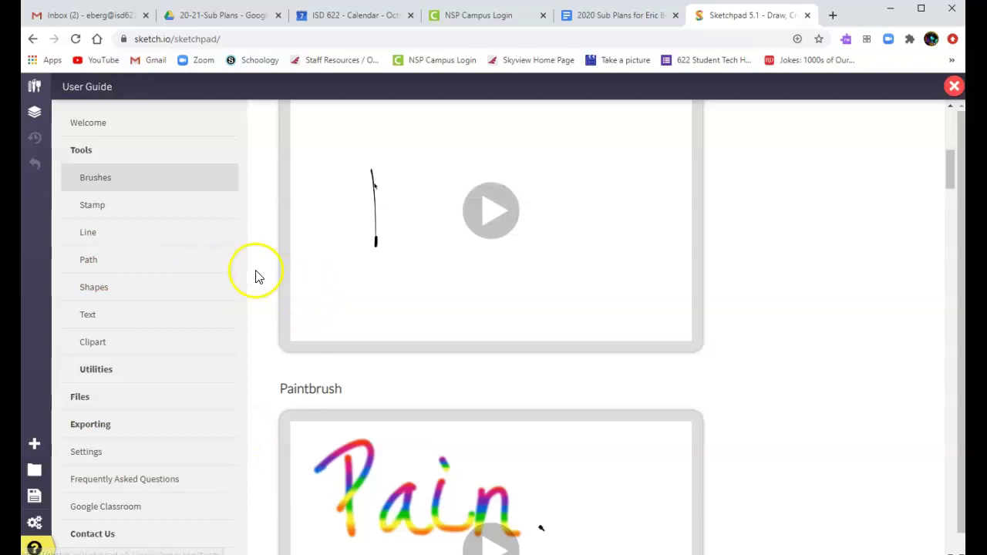
Create a new document with the Blank template at the offered custom size
{"action": "left_click", "coordinate": [35, 446]}
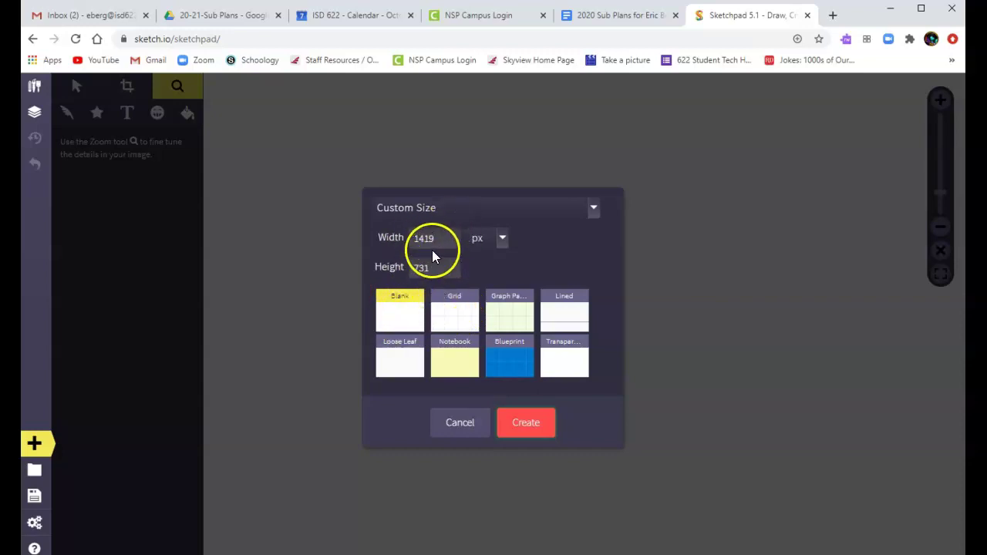
{"action": "left_click", "coordinate": [529, 424]}
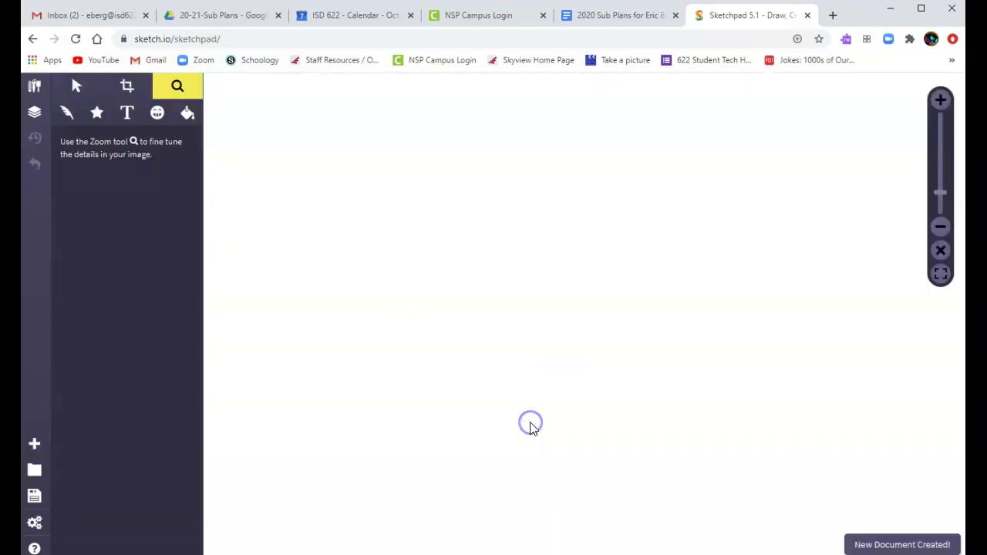
Crop the canvas to a custom size of 1000 px wide and 800 px high
{"action": "left_click", "coordinate": [941, 228]}
{"action": "left_click", "coordinate": [179, 88]}
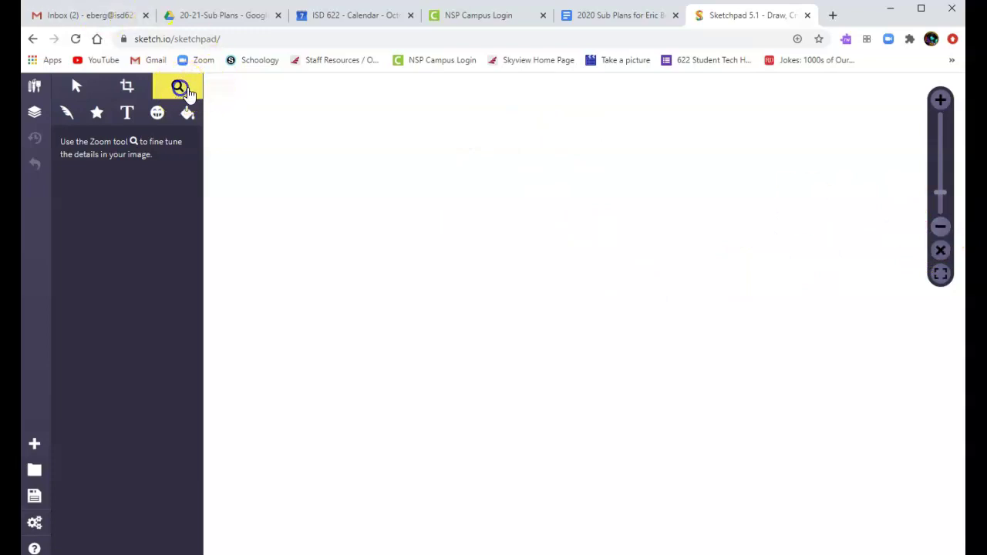
{"action": "left_click", "coordinate": [941, 228]}
{"action": "left_click", "coordinate": [941, 227]}
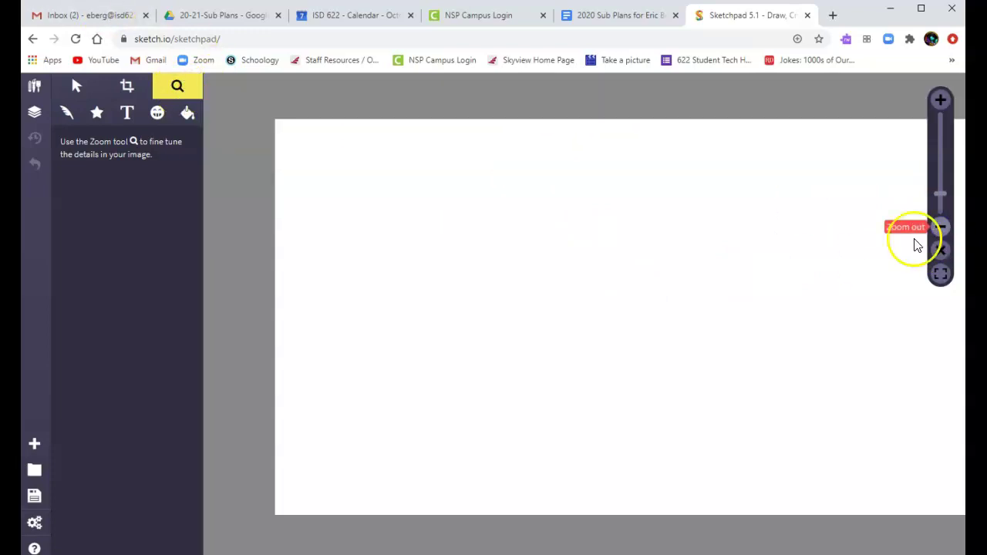
{"action": "left_click_drag", "start_coordinate": [743, 277], "coordinate": [672, 262]}
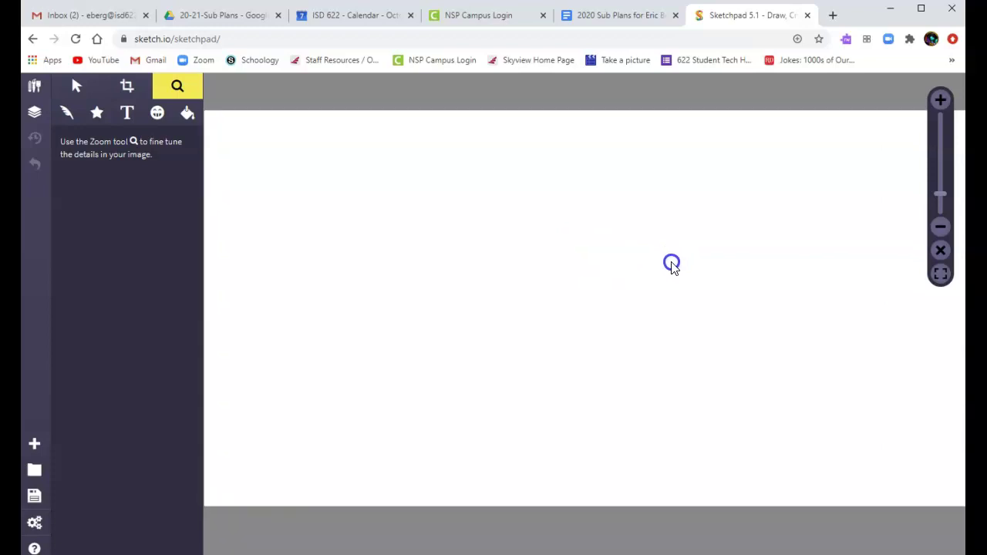
{"action": "left_click", "coordinate": [128, 88]}
{"action": "left_click", "coordinate": [114, 181]}
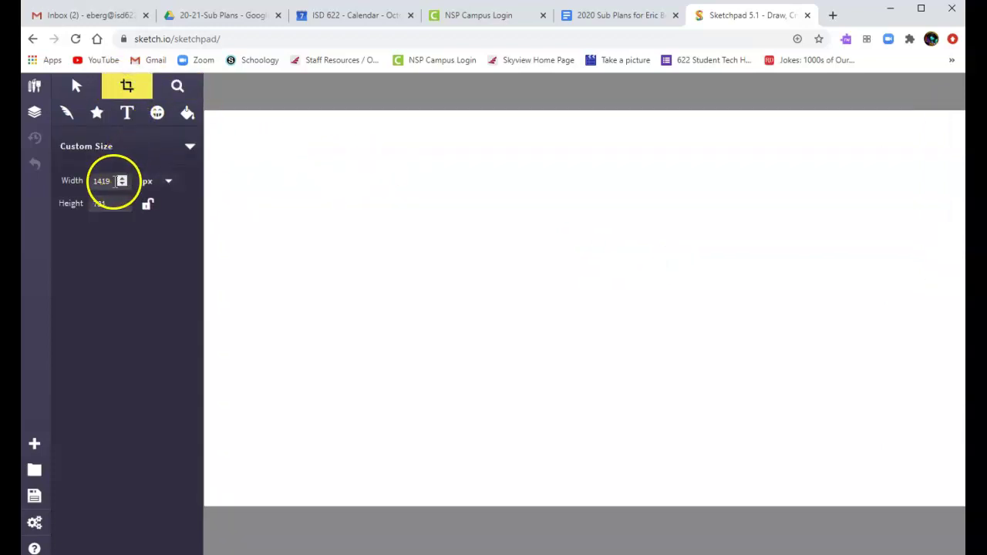
{"action": "left_click", "coordinate": [122, 185]}
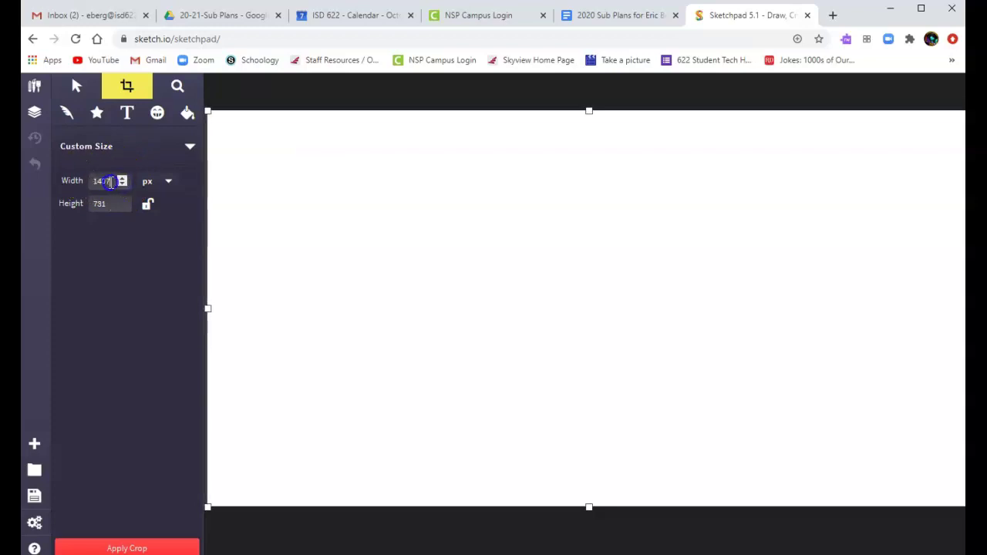
{"action": "type", "text": "100"}
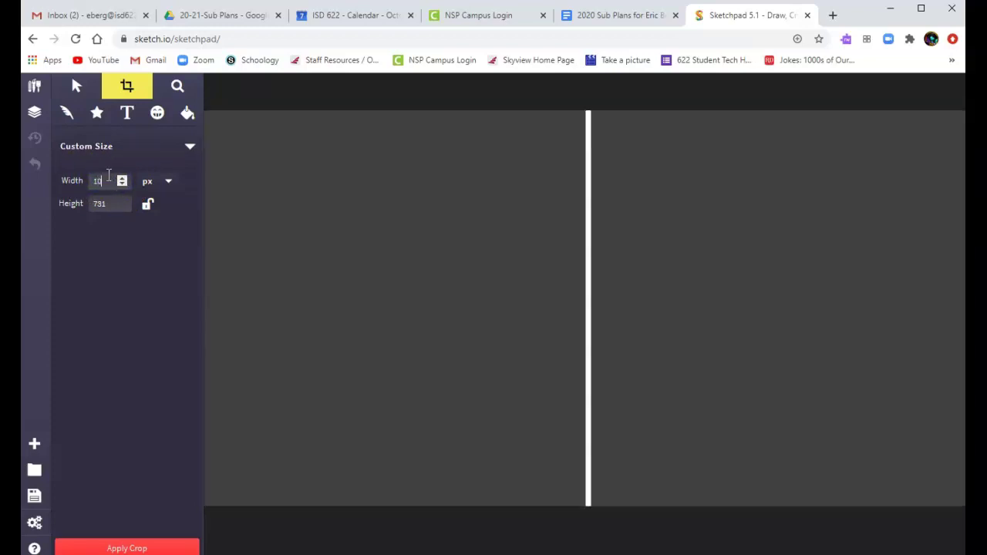
{"action": "type", "text": "0"}
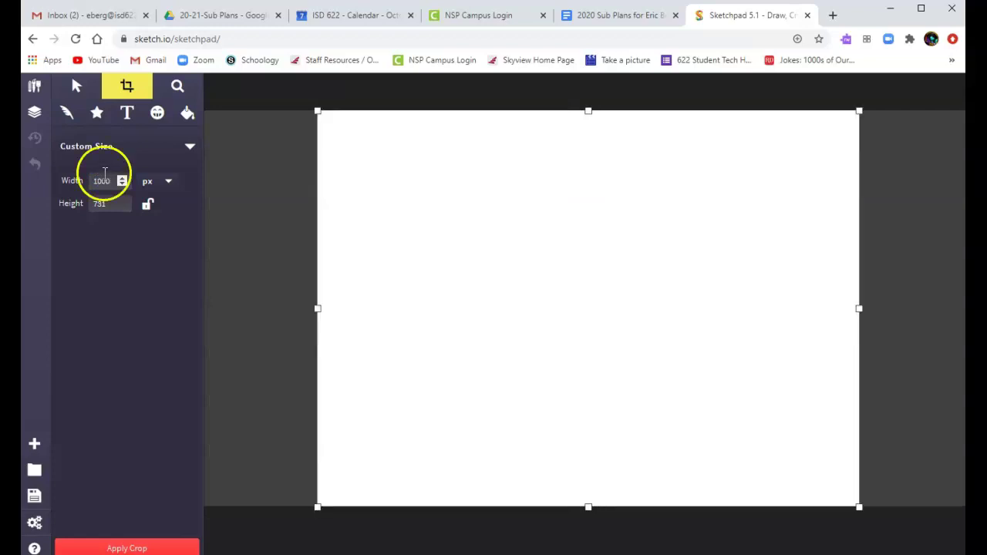
{"action": "left_click", "coordinate": [110, 203]}
{"action": "type", "text": "800"}
{"action": "left_click", "coordinate": [136, 204]}
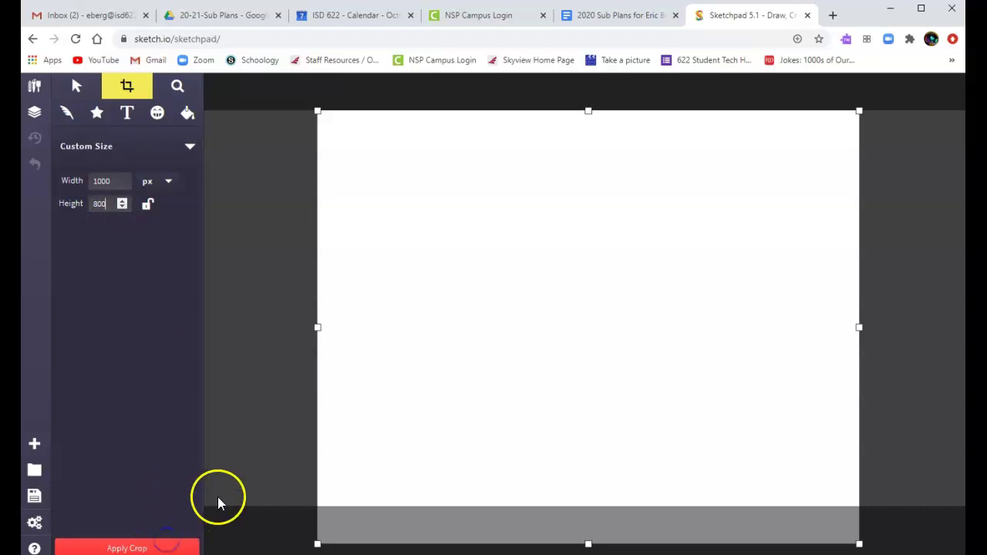
{"action": "left_click", "coordinate": [139, 547]}
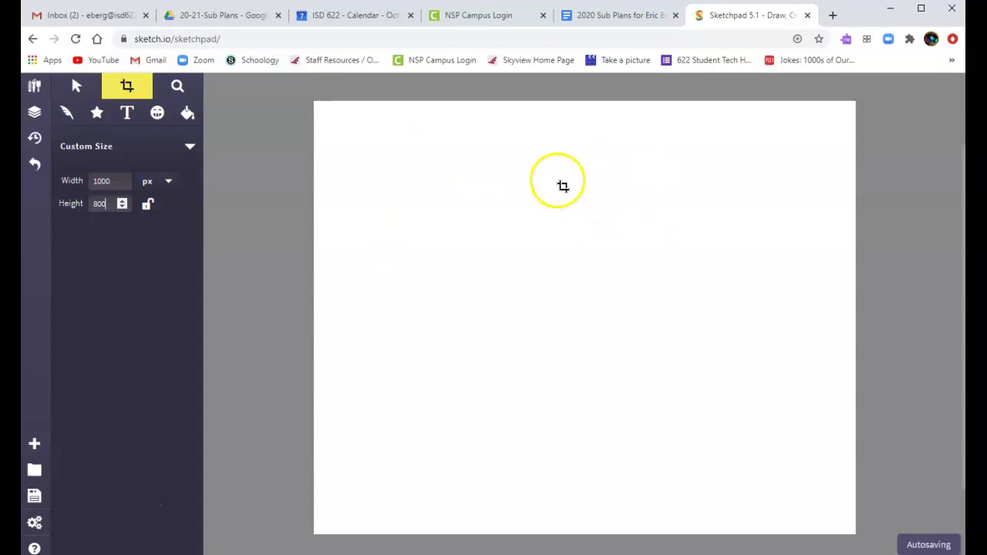
{"action": "left_click", "coordinate": [34, 91]}
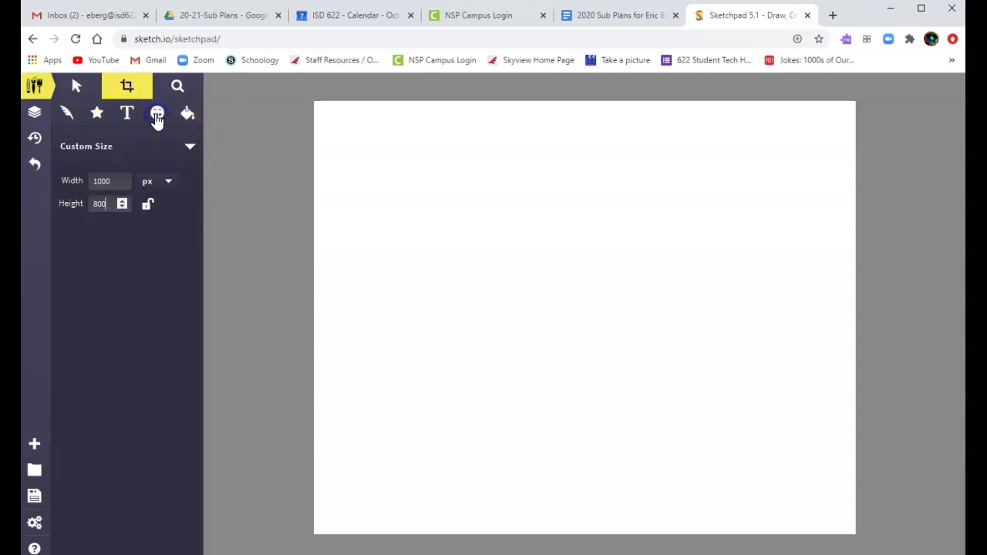
{"action": "left_click", "coordinate": [158, 116]}
{"action": "left_click", "coordinate": [127, 115]}
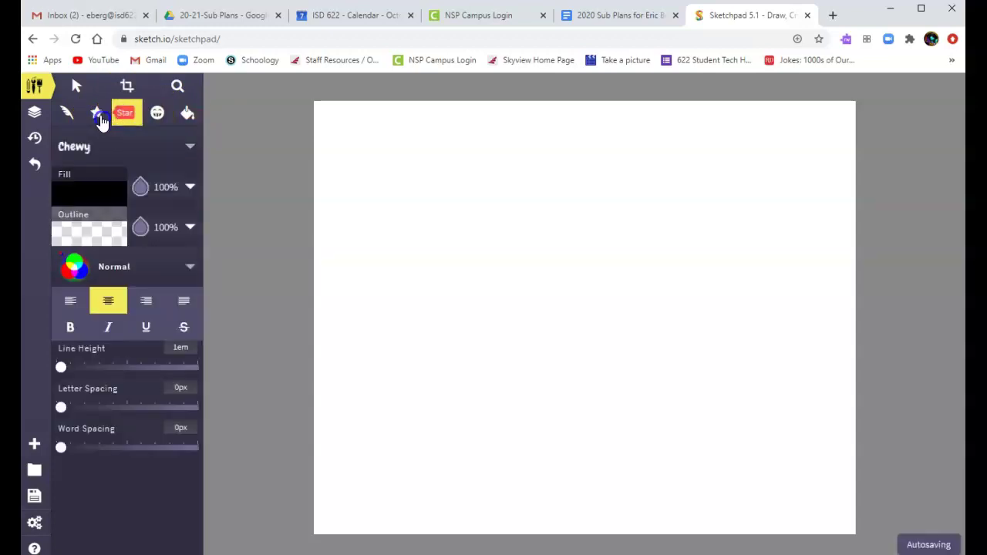
{"action": "left_click", "coordinate": [100, 119]}
{"action": "left_click", "coordinate": [68, 115]}
{"action": "left_click", "coordinate": [35, 117]}
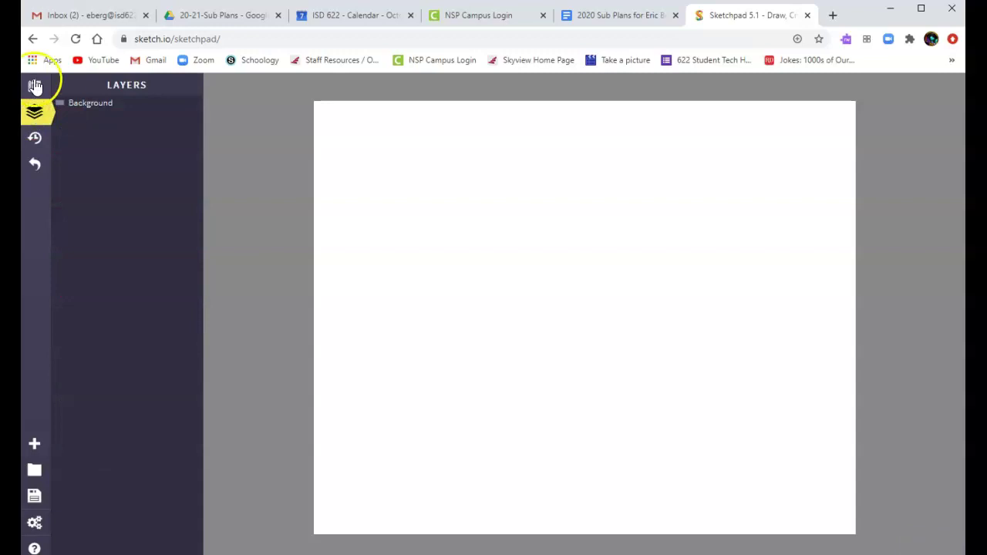
{"action": "left_click", "coordinate": [35, 87]}
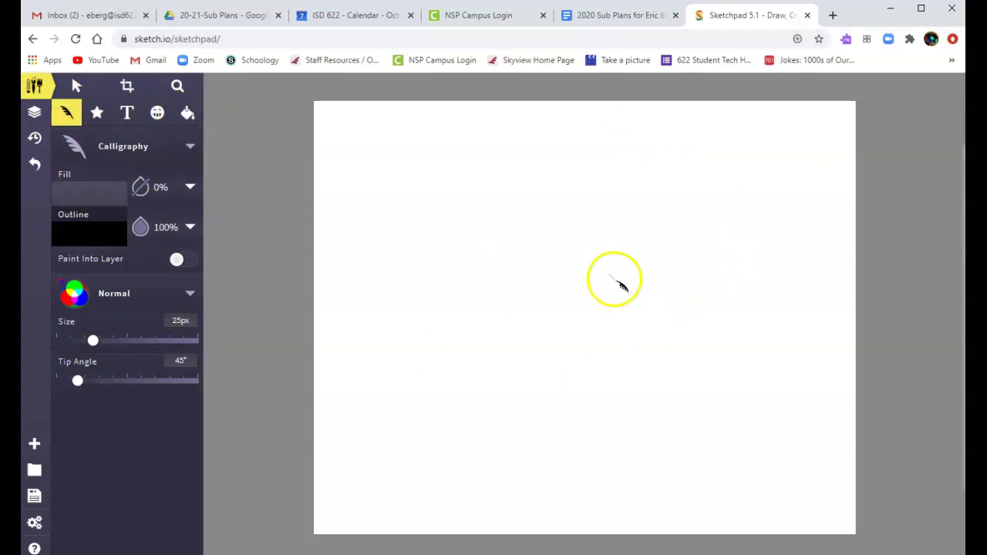
Fill the blank canvas with a light-blue linear gradient using Vector Fill, running diagonally from the bottom edge to the upper-right corner
{"action": "left_click", "coordinate": [187, 116]}
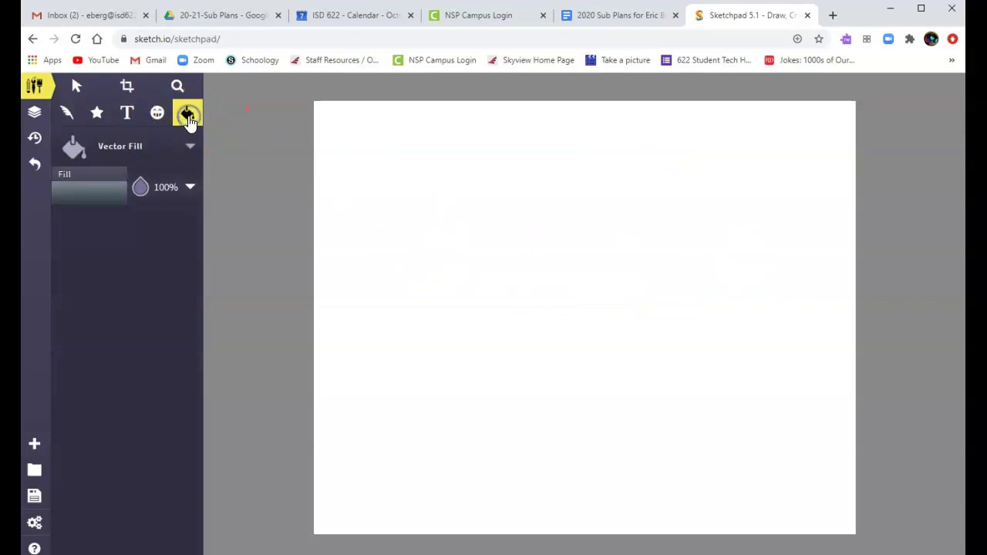
{"action": "left_click", "coordinate": [107, 193]}
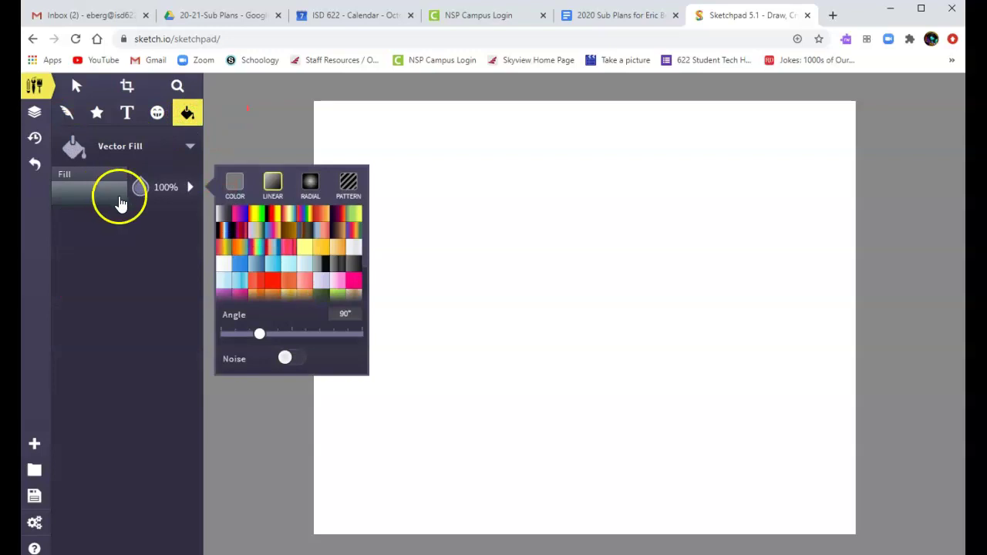
{"action": "left_click", "coordinate": [235, 184]}
{"action": "left_click", "coordinate": [276, 185]}
{"action": "left_click", "coordinate": [315, 185]}
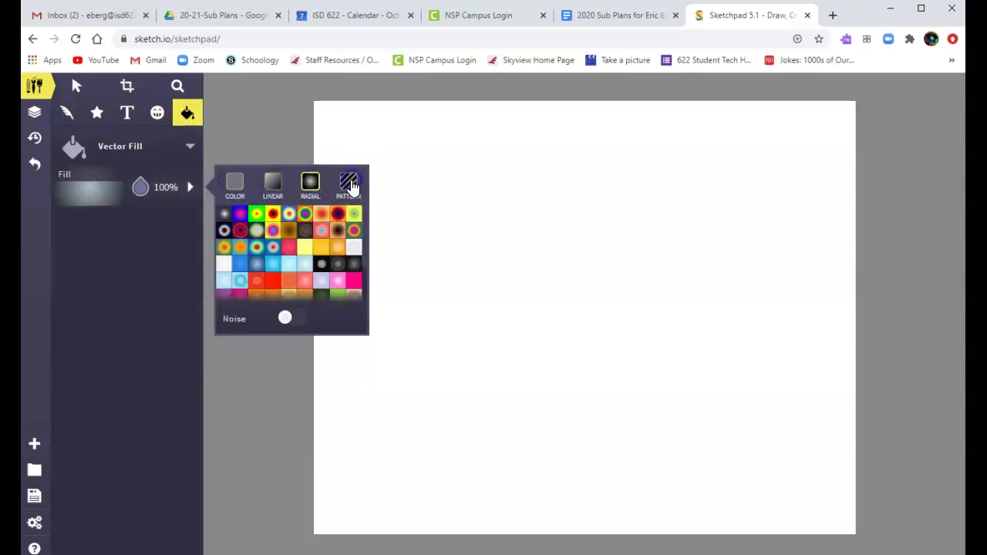
{"action": "left_click", "coordinate": [351, 185]}
{"action": "left_click", "coordinate": [270, 189]}
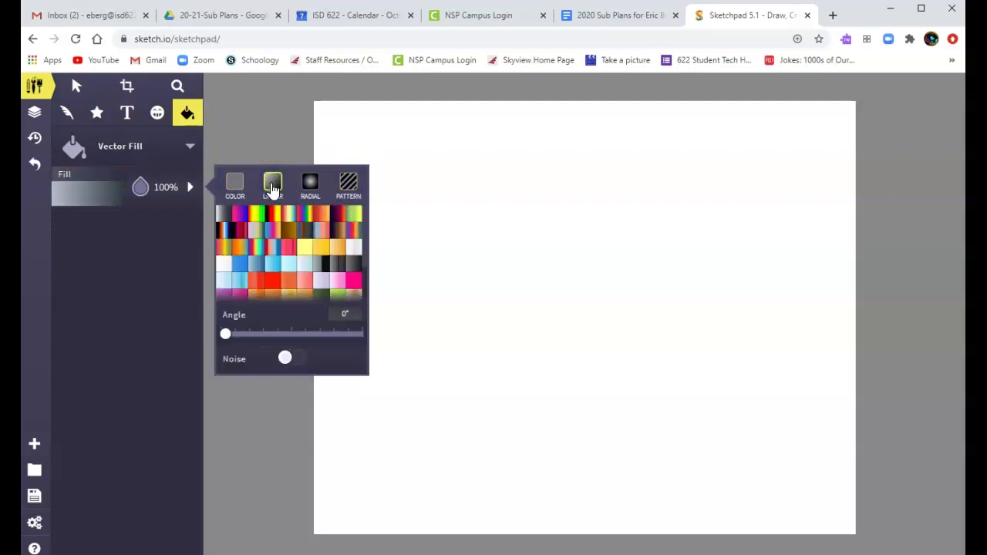
{"action": "left_click", "coordinate": [274, 265]}
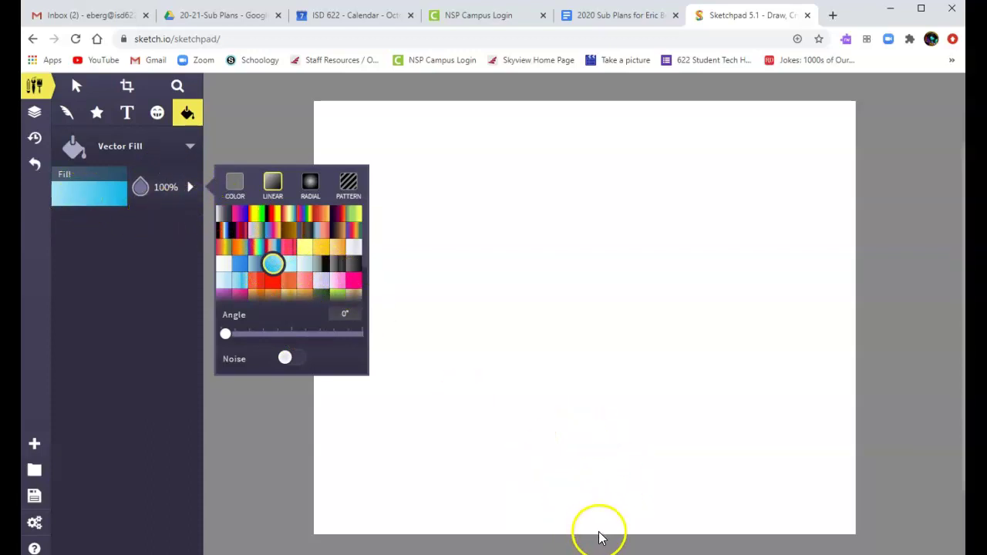
{"action": "left_click_drag", "start_coordinate": [600, 534], "coordinate": [826, 116]}
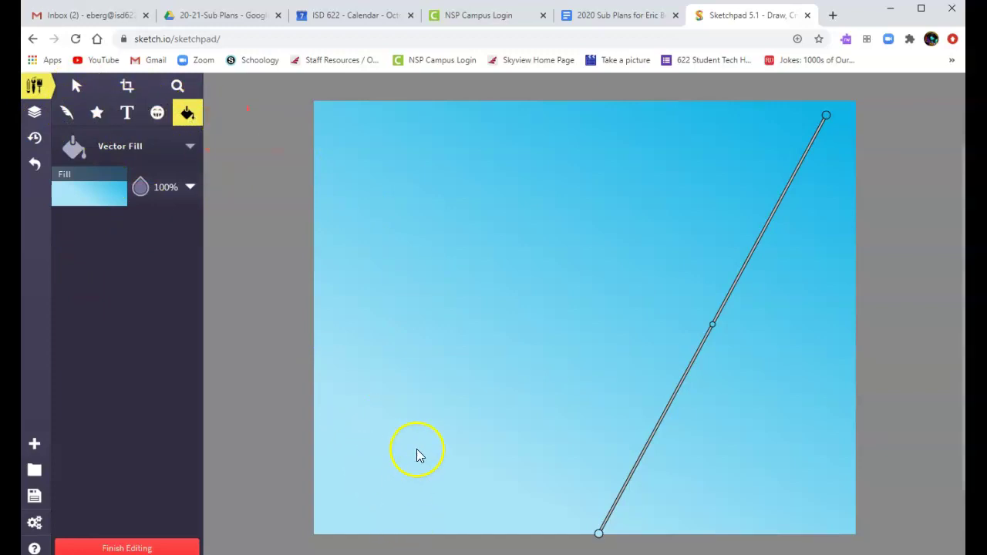
Draw two overlapping full-width rectangles with a lime-green linear gradient fill along the canvas's bottom edge, the second covering about the lowest quarter
{"action": "left_click", "coordinate": [96, 115]}
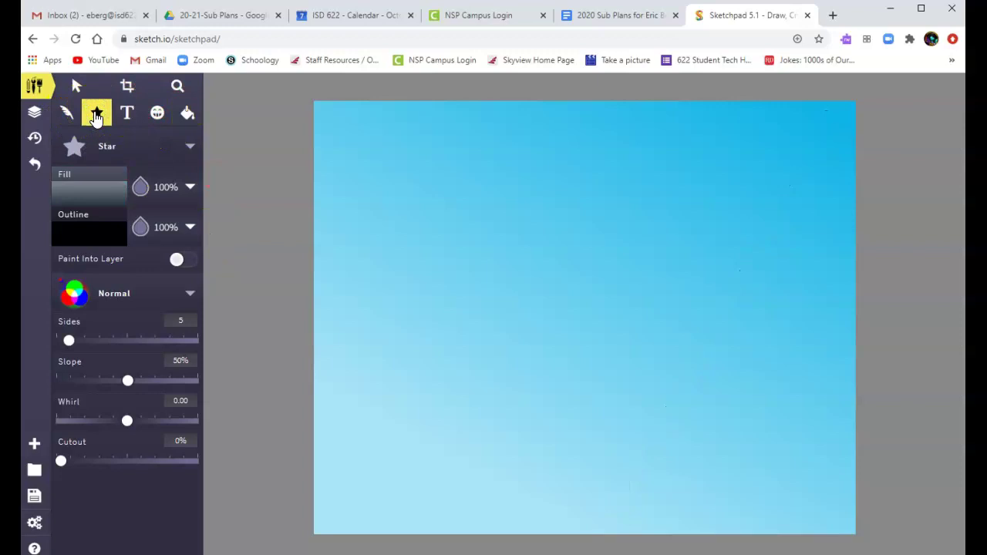
{"action": "left_click", "coordinate": [191, 147]}
{"action": "left_click", "coordinate": [383, 141]}
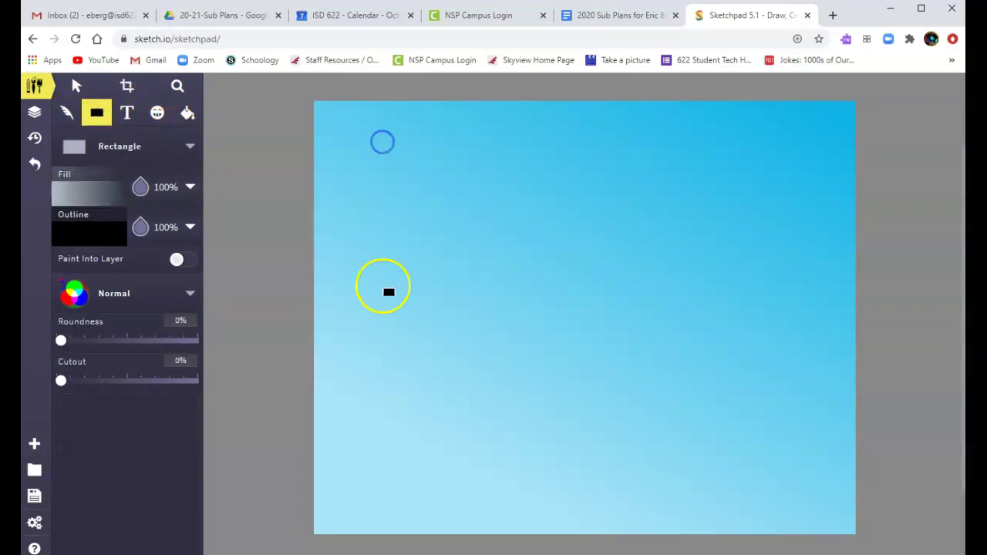
{"action": "left_click", "coordinate": [94, 197]}
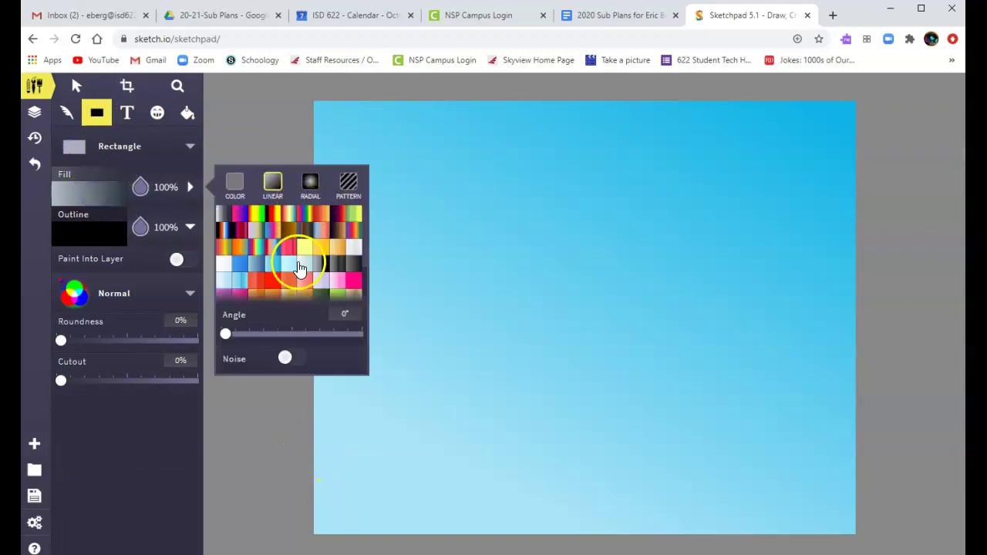
{"action": "scroll", "coordinate": [299, 268], "scroll_direction": "down", "scroll_amount": 3}
{"action": "left_click", "coordinate": [338, 245]}
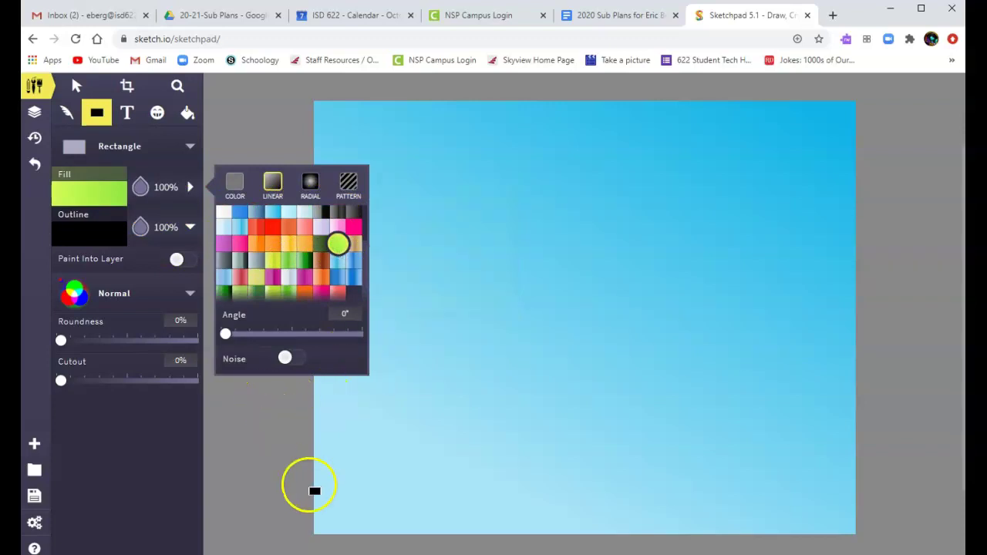
{"action": "left_click_drag", "start_coordinate": [311, 484], "coordinate": [878, 540]}
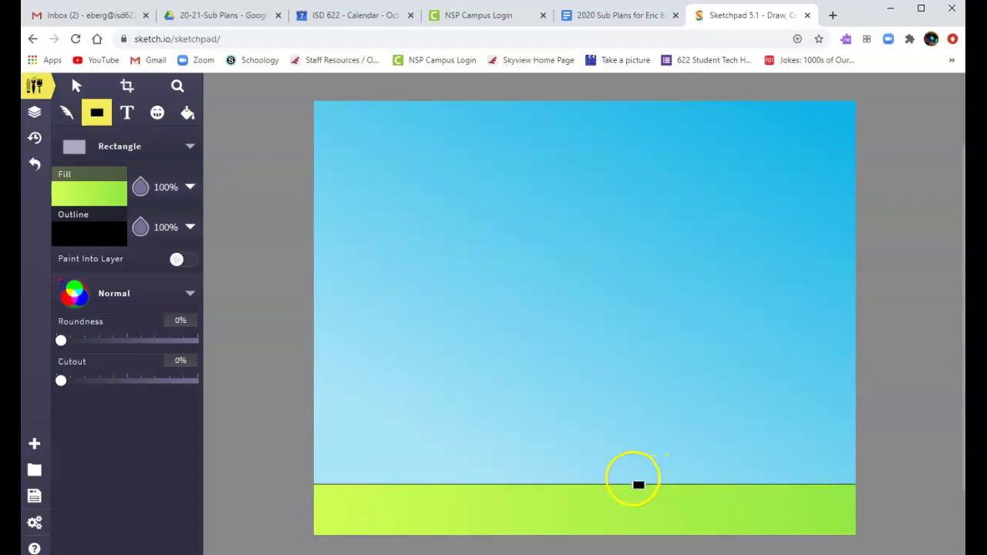
{"action": "left_click_drag", "start_coordinate": [311, 423], "coordinate": [858, 540]}
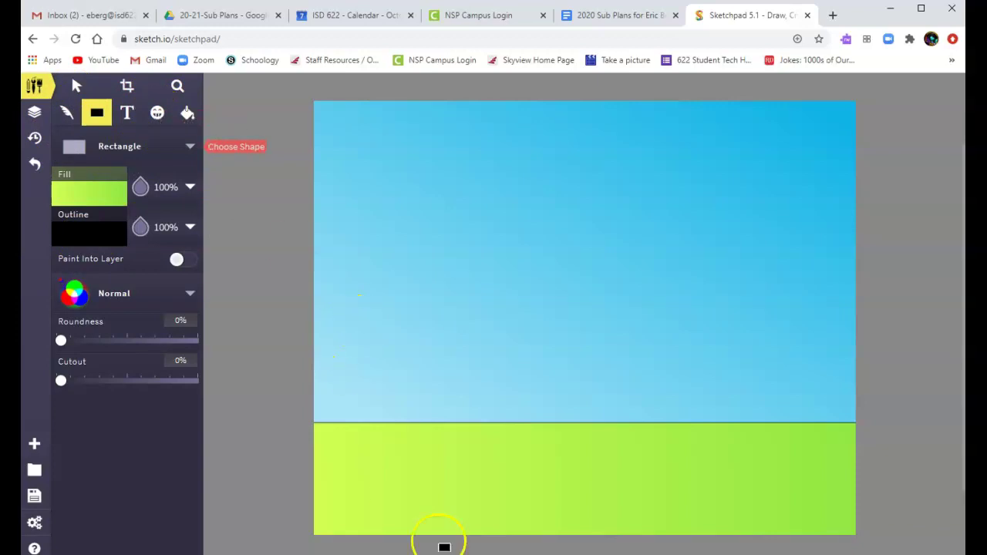
Insert the Pig clipart, place it at the canvas's left edge over the horizon and shrink it to about half size
{"action": "left_click", "coordinate": [156, 119]}
{"action": "left_click", "coordinate": [189, 175]}
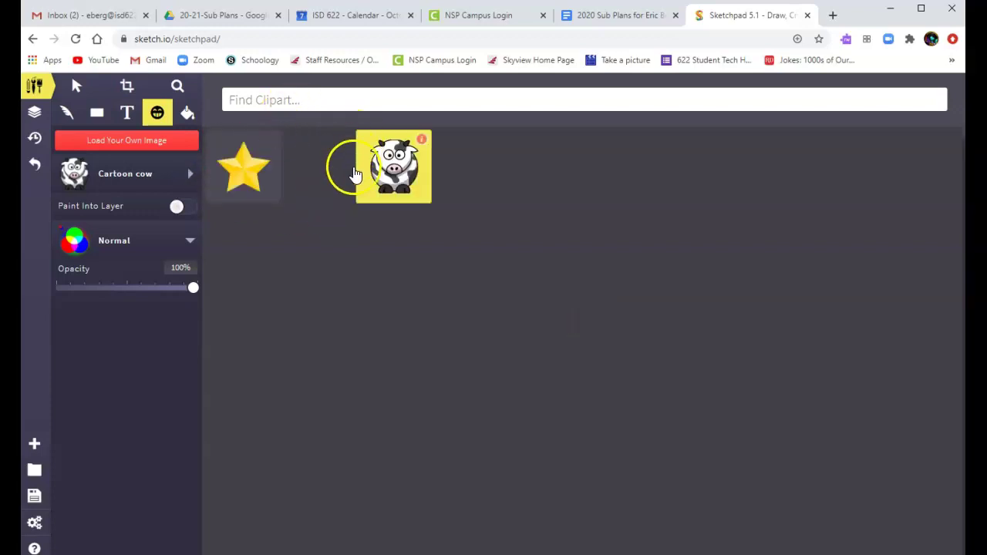
{"action": "scroll", "coordinate": [665, 327], "scroll_direction": "down", "scroll_amount": 4}
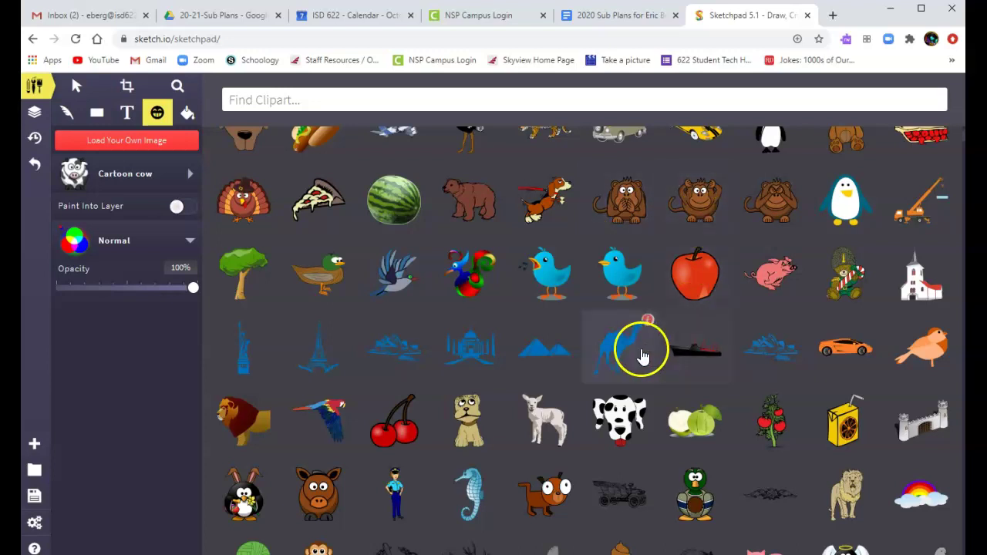
{"action": "scroll", "coordinate": [644, 355], "scroll_direction": "down", "scroll_amount": 4}
{"action": "scroll", "coordinate": [646, 359], "scroll_direction": "down", "scroll_amount": 10}
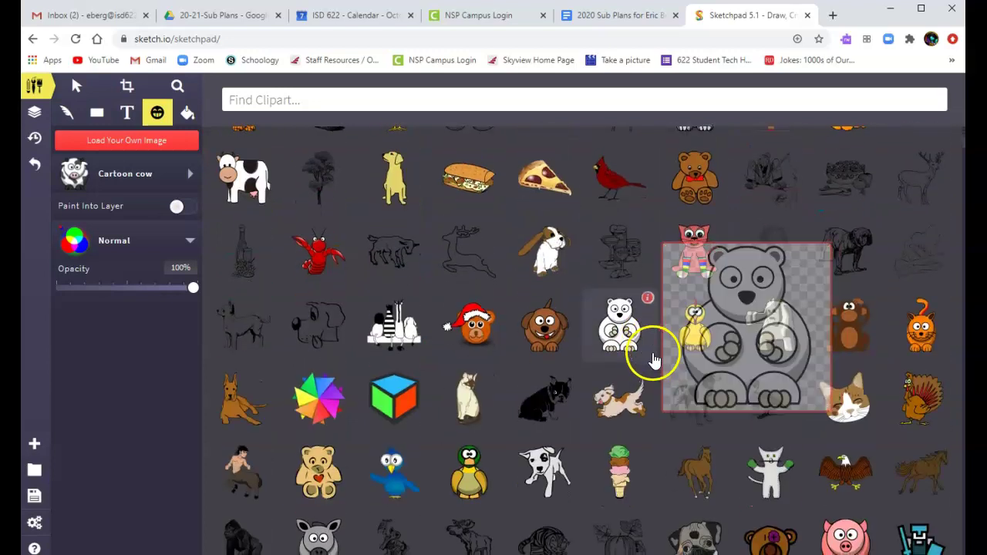
{"action": "scroll", "coordinate": [583, 424], "scroll_direction": "up", "scroll_amount": 4}
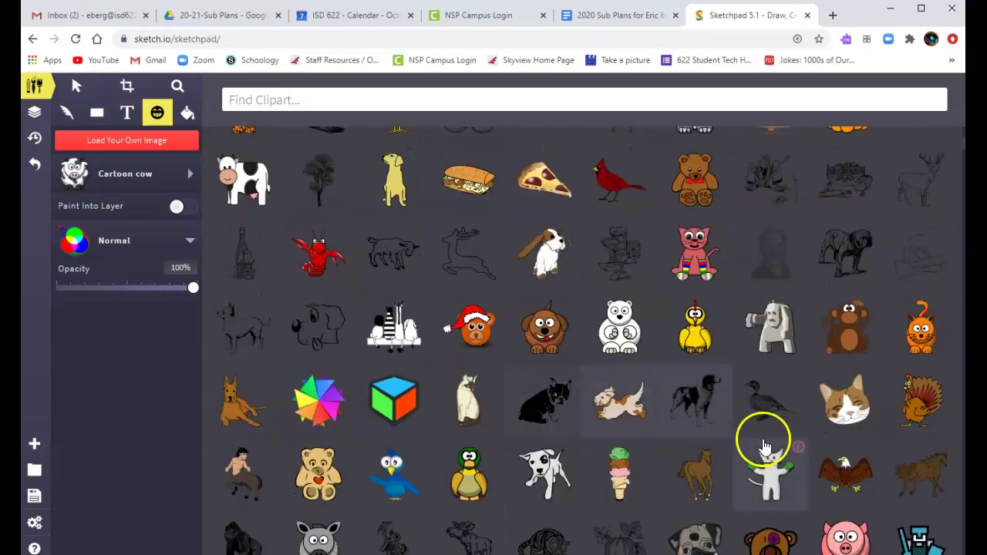
{"action": "scroll", "coordinate": [760, 440], "scroll_direction": "down", "scroll_amount": 3}
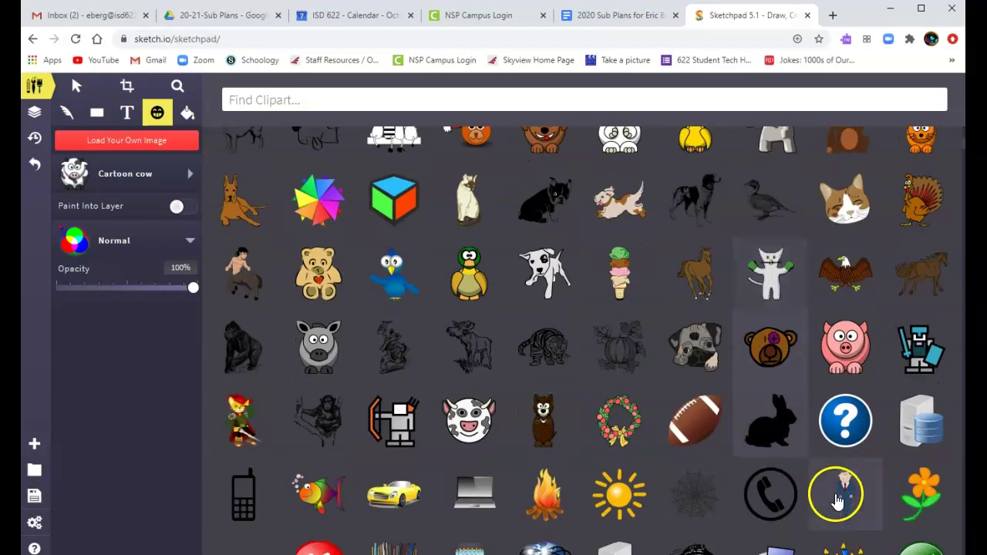
{"action": "left_click", "coordinate": [845, 357]}
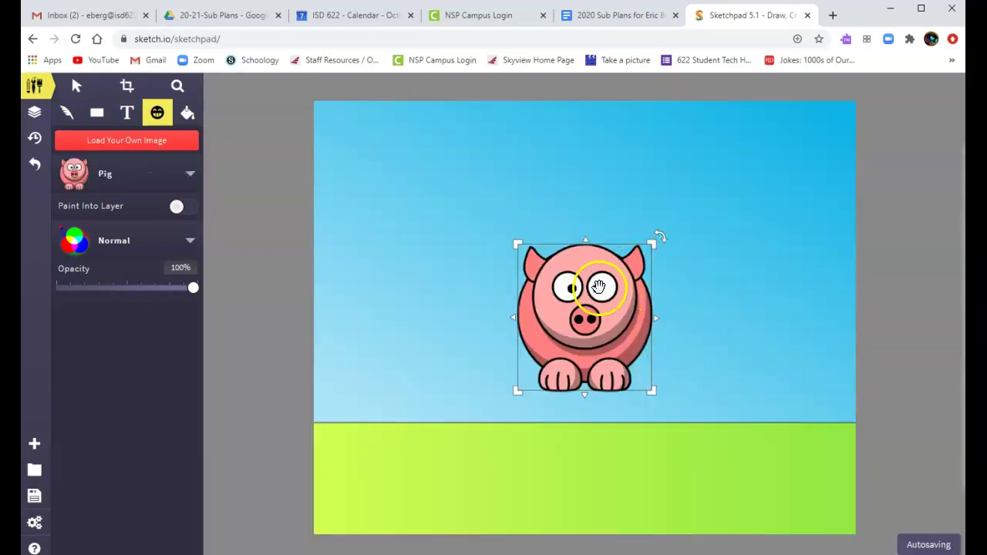
{"action": "left_click_drag", "start_coordinate": [598, 285], "coordinate": [402, 361]}
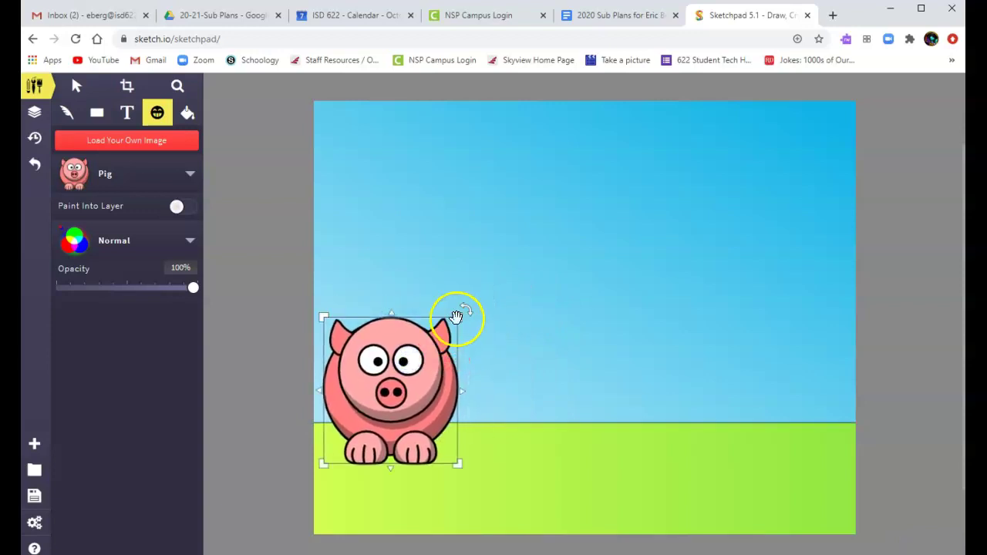
{"action": "left_click_drag", "start_coordinate": [458, 316], "coordinate": [370, 414]}
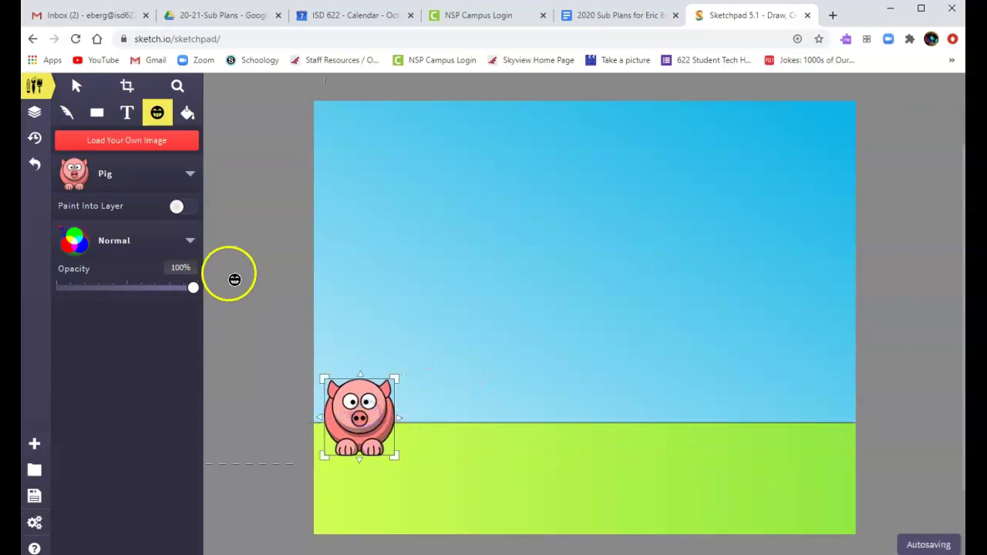
Add the Cartoon cow clipart and stand it just right of the pig, slightly larger than the pig
{"action": "left_click", "coordinate": [190, 177]}
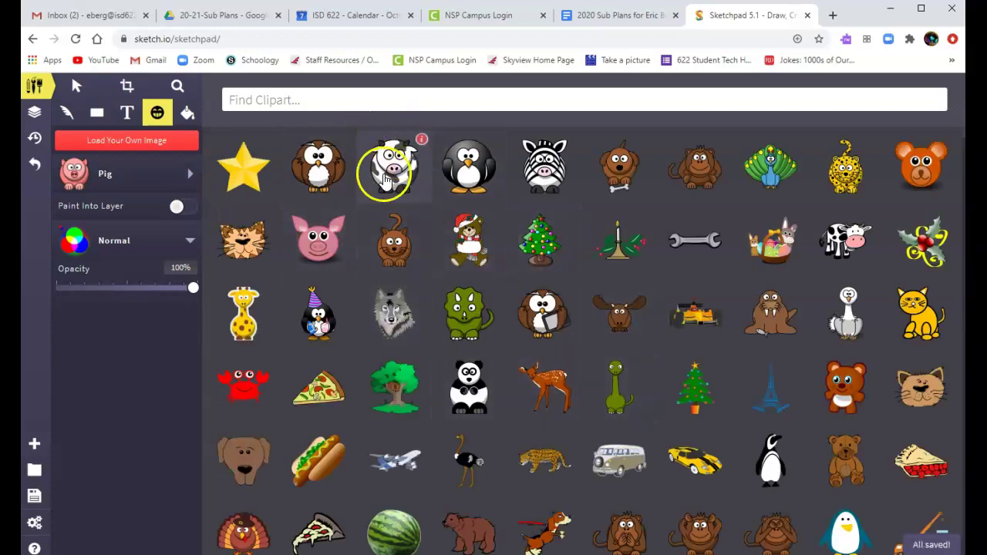
{"action": "left_click", "coordinate": [386, 178]}
{"action": "left_click_drag", "start_coordinate": [640, 253], "coordinate": [490, 367]}
Add the Cartoon Horse clipart and place it near the canvas's right edge with its feet on the grass
{"action": "left_click", "coordinate": [156, 113]}
{"action": "left_click", "coordinate": [191, 176]}
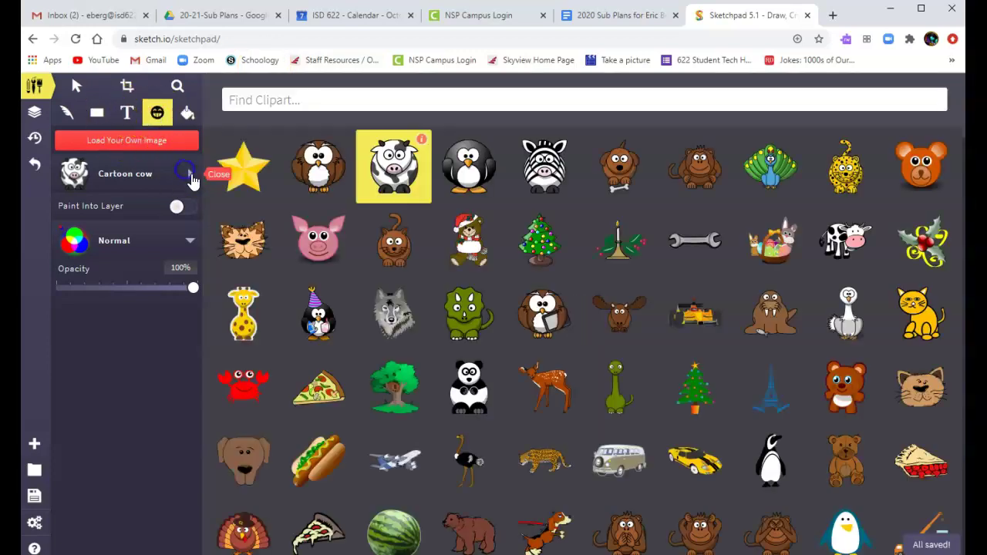
{"action": "scroll", "coordinate": [643, 332], "scroll_direction": "down", "scroll_amount": 6}
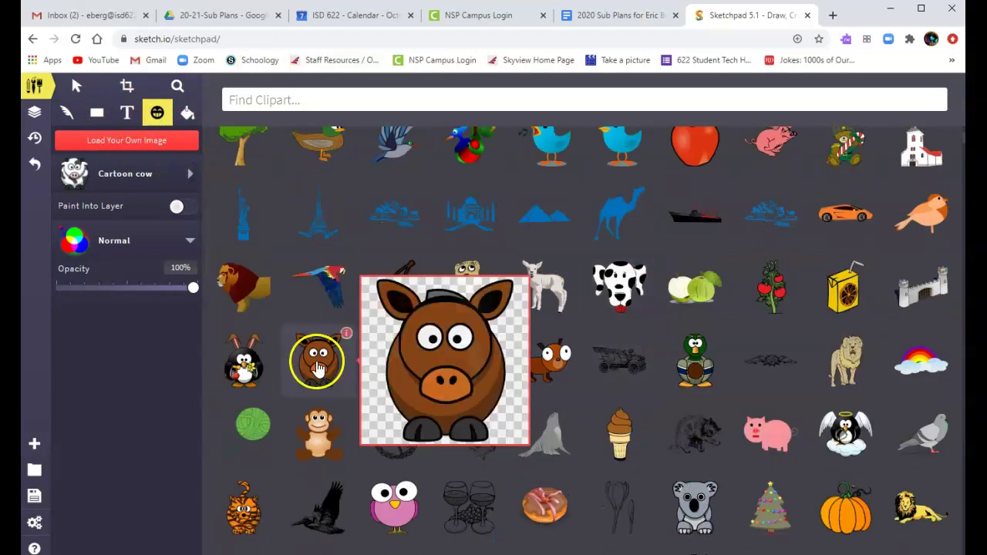
{"action": "left_click", "coordinate": [319, 369]}
{"action": "left_click_drag", "start_coordinate": [606, 302], "coordinate": [771, 367]}
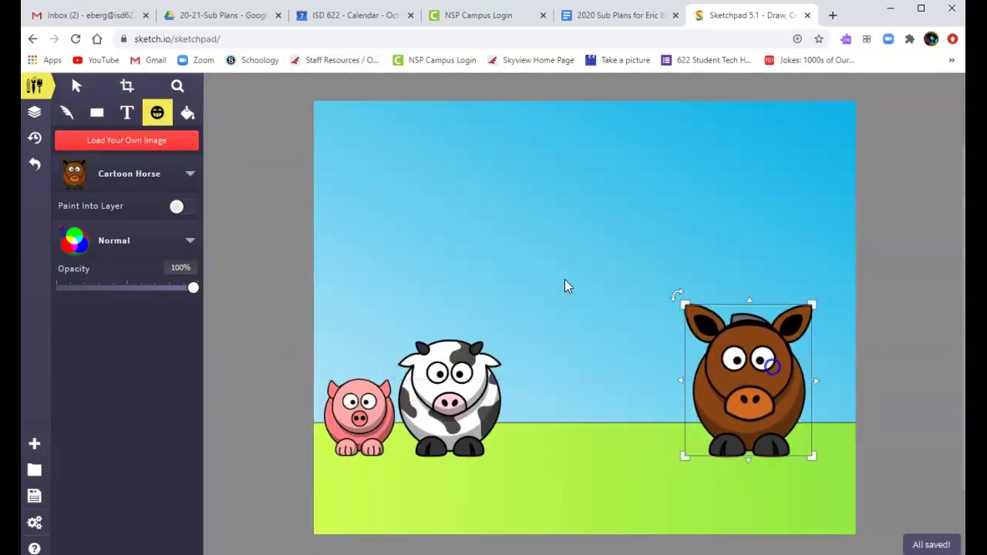
Add the Cartoon Chicken clipart as a small figure on the grass in front of the cow's left foot
{"action": "left_click", "coordinate": [190, 177]}
{"action": "scroll", "coordinate": [623, 347], "scroll_direction": "down", "scroll_amount": 3}
{"action": "left_click", "coordinate": [697, 251]}
{"action": "left_click_drag", "start_coordinate": [697, 259], "coordinate": [427, 446]}
{"action": "left_click", "coordinate": [406, 436]}
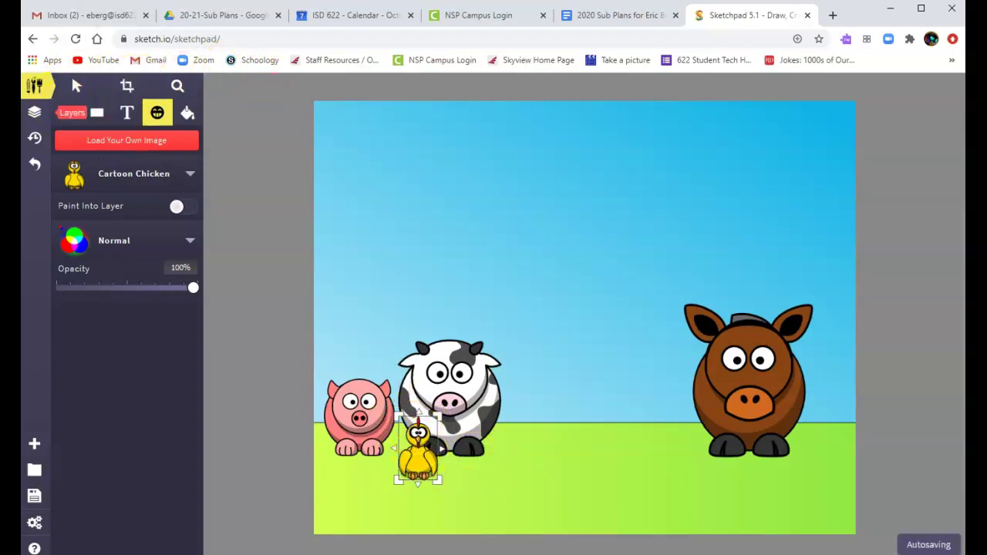
Hide the chicken's clipart layer and show it again, keeping it at the top of the layer order
{"action": "left_click", "coordinate": [36, 114]}
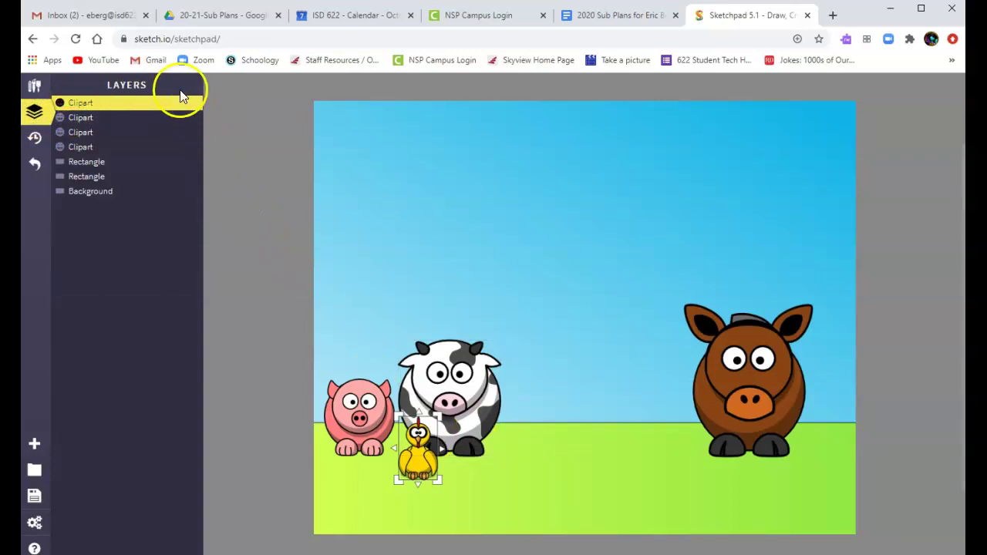
{"action": "left_click", "coordinate": [178, 105]}
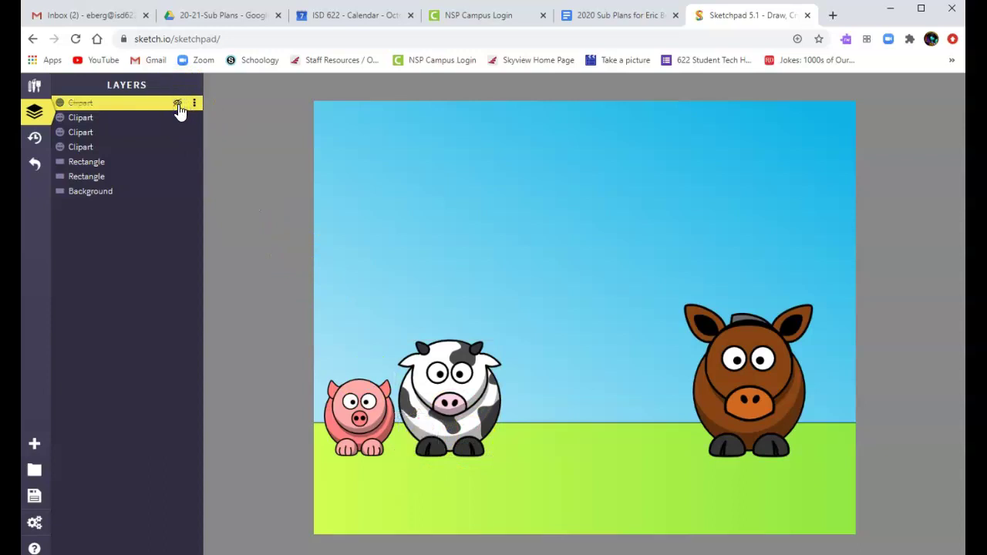
{"action": "left_click", "coordinate": [179, 104]}
{"action": "mouse_move", "coordinate": [89, 111]}
{"action": "left_mouse_down"}
{"action": "mouse_move", "coordinate": [90, 155]}
{"action": "mouse_move", "coordinate": [88, 101]}
{"action": "left_mouse_up"}
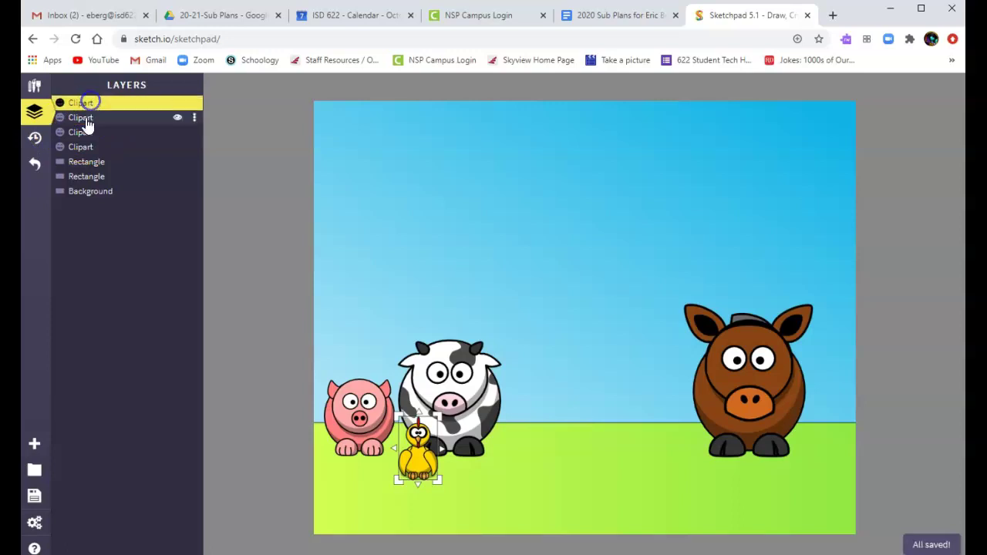
Add the Cartoon triceratops clipart, shrink it and place it on the grass in front of the horse's left foot
{"action": "left_click", "coordinate": [34, 88]}
{"action": "left_click", "coordinate": [184, 179]}
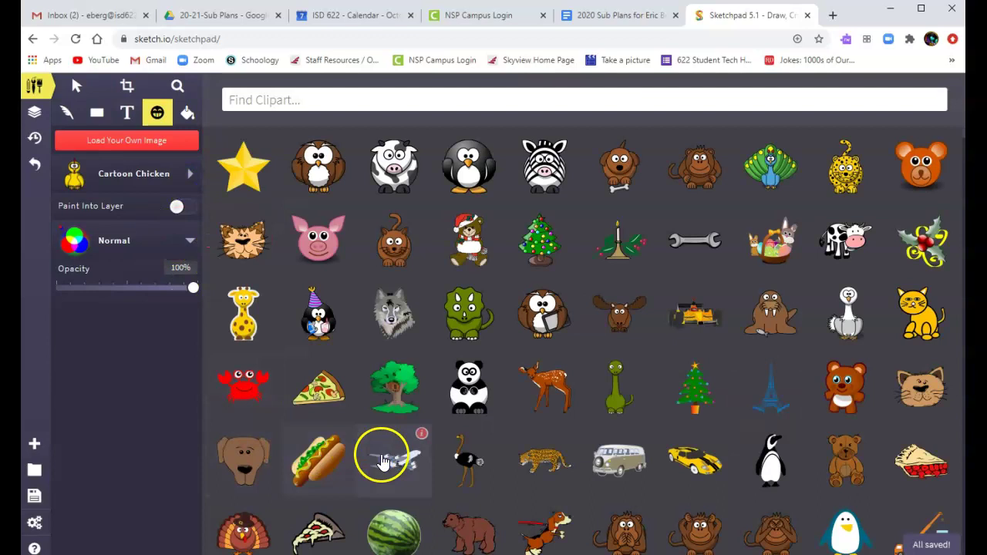
{"action": "left_click", "coordinate": [479, 327]}
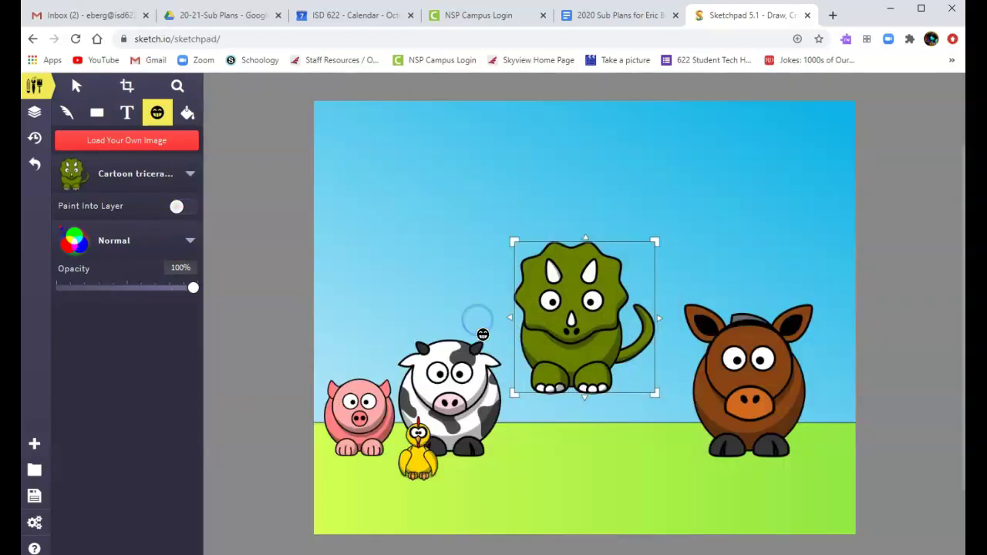
{"action": "left_click_drag", "start_coordinate": [584, 324], "coordinate": [701, 360]}
{"action": "left_click_drag", "start_coordinate": [774, 275], "coordinate": [705, 331]}
{"action": "left_click_drag", "start_coordinate": [680, 384], "coordinate": [701, 476]}
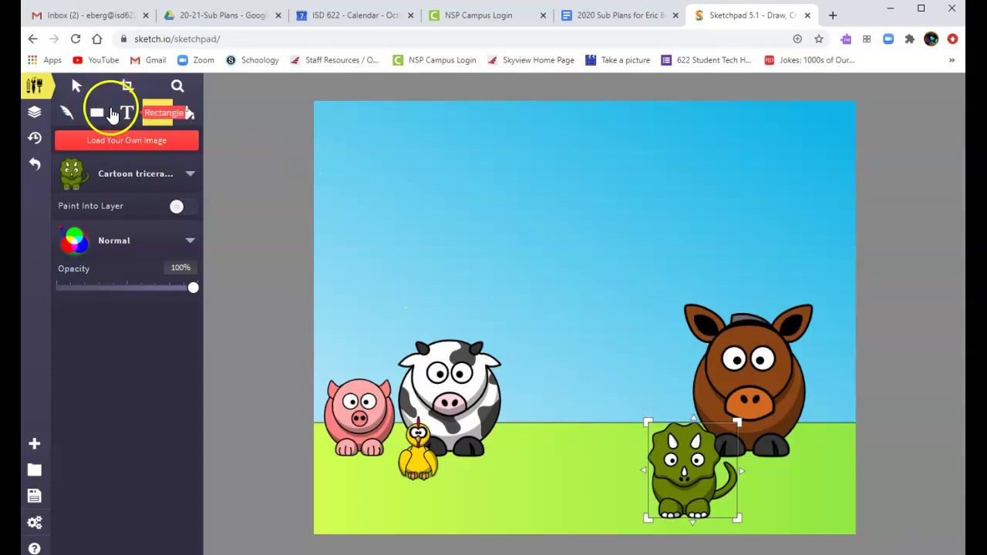
Switch the brush type from Calligraphy to Stamp
{"action": "left_click", "coordinate": [68, 113]}
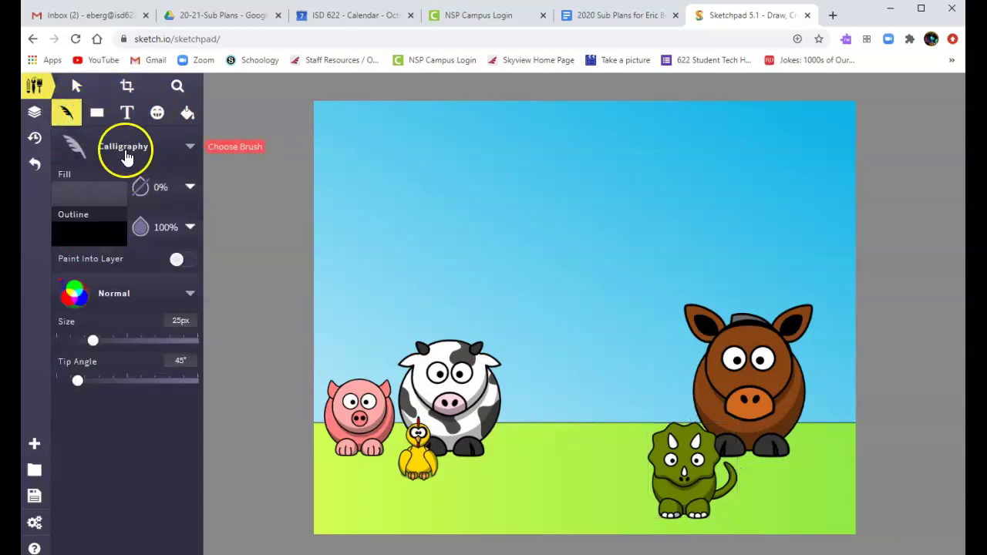
{"action": "left_click", "coordinate": [189, 148]}
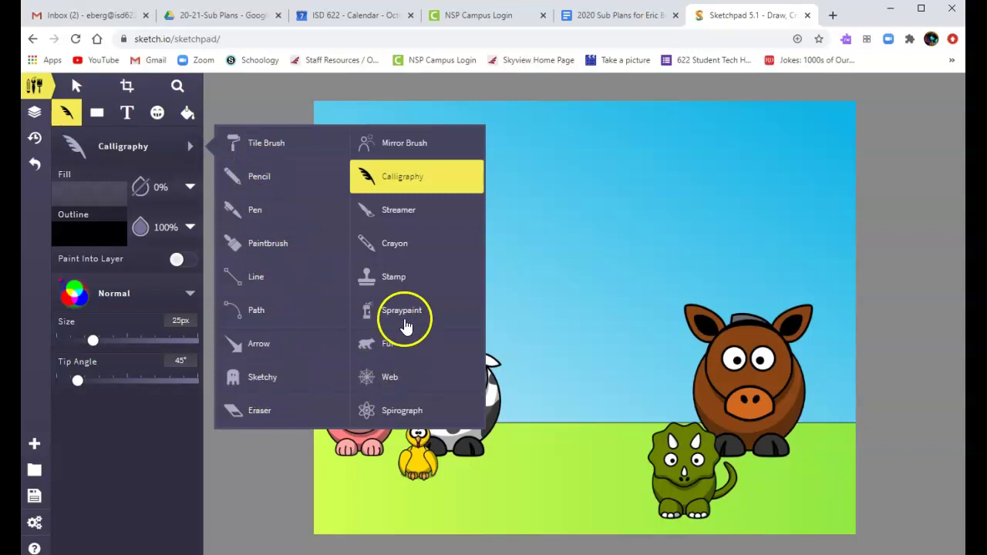
{"action": "left_click", "coordinate": [394, 278]}
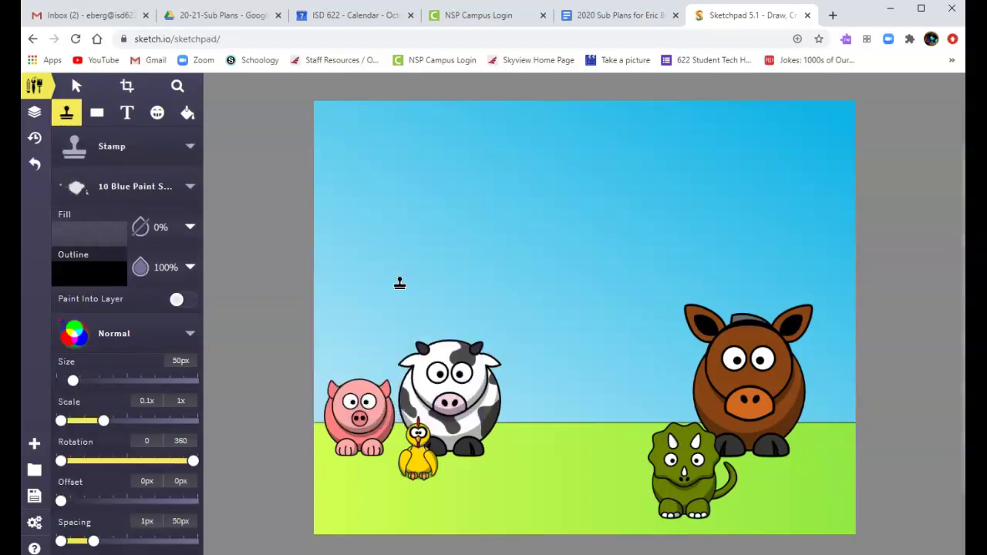
Browse the stamp library and choose the upright jagged-edged leaf as the brush's stamp
{"action": "left_click", "coordinate": [186, 190]}
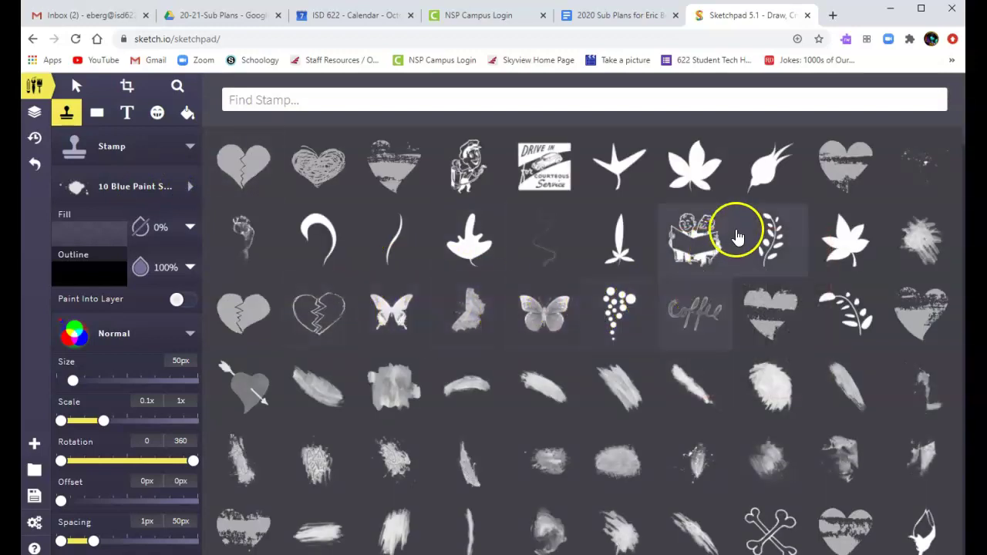
{"action": "scroll", "coordinate": [544, 302], "scroll_direction": "down", "scroll_amount": 4}
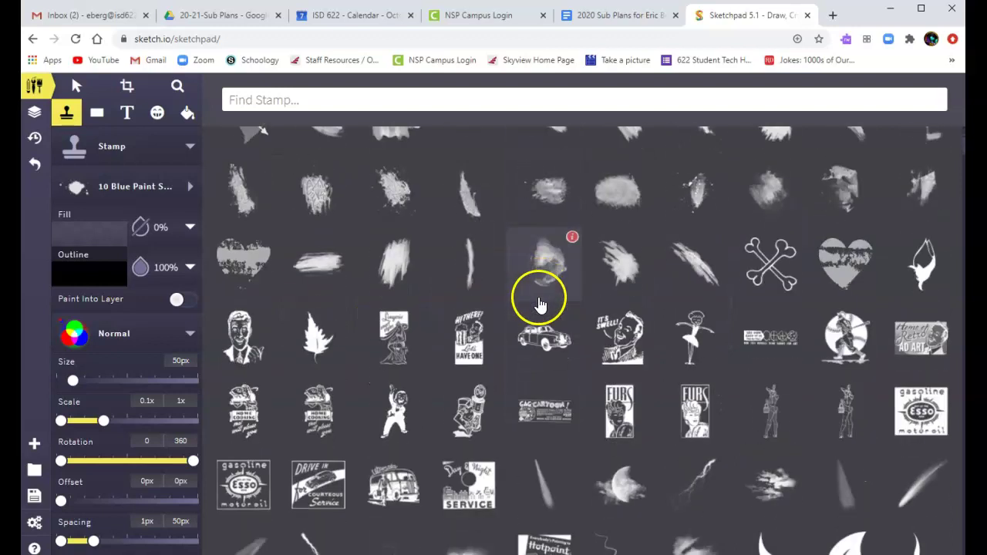
{"action": "scroll", "coordinate": [540, 305], "scroll_direction": "down", "scroll_amount": 3}
{"action": "scroll", "coordinate": [485, 309], "scroll_direction": "down", "scroll_amount": 1}
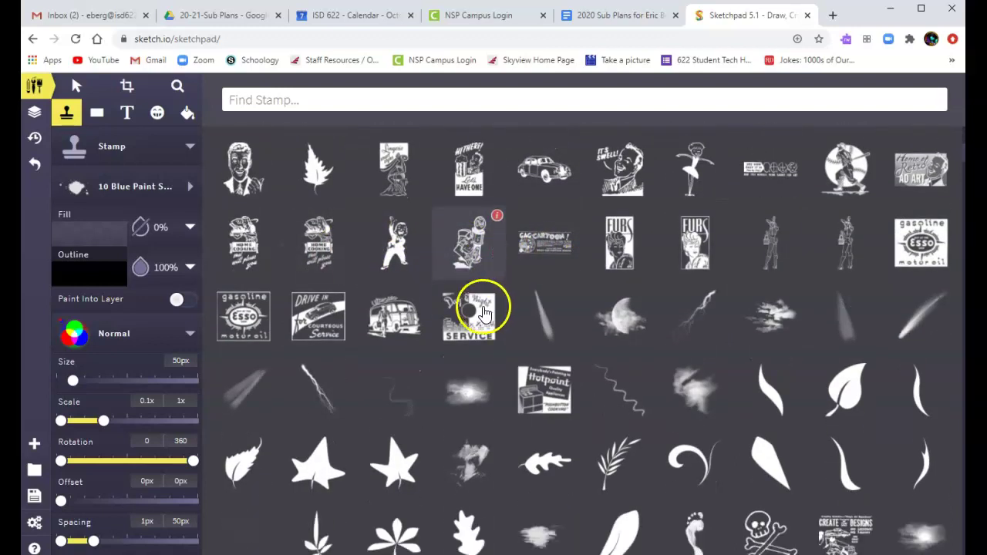
{"action": "scroll", "coordinate": [485, 309], "scroll_direction": "down", "scroll_amount": 10}
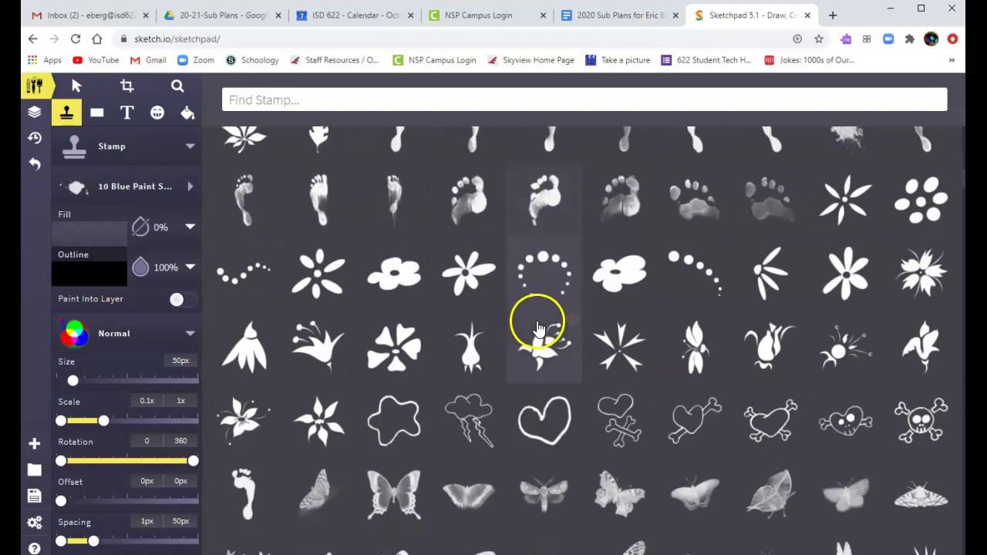
{"action": "scroll", "coordinate": [540, 324], "scroll_direction": "down", "scroll_amount": 3}
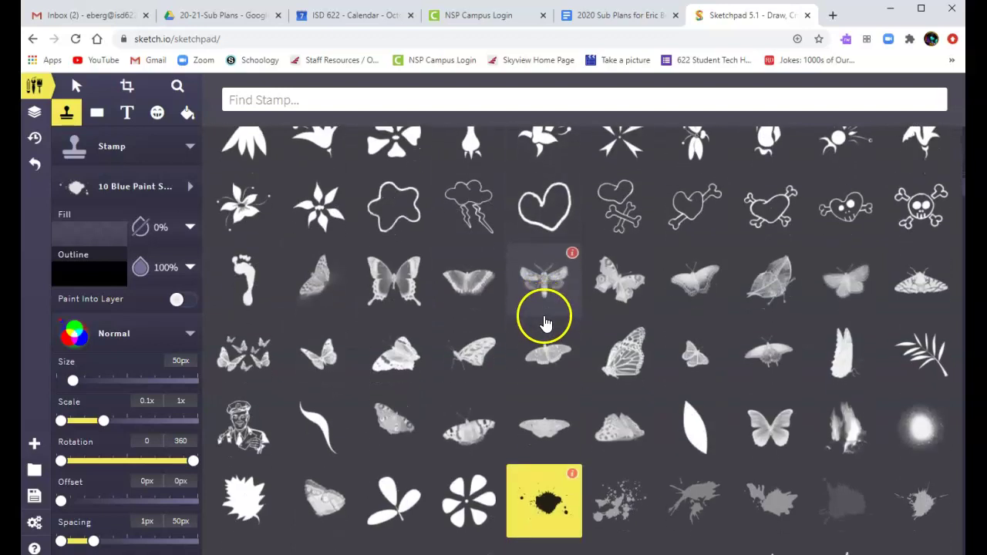
{"action": "scroll", "coordinate": [546, 323], "scroll_direction": "down", "scroll_amount": 3}
{"action": "mouse_move", "coordinate": [494, 305]}
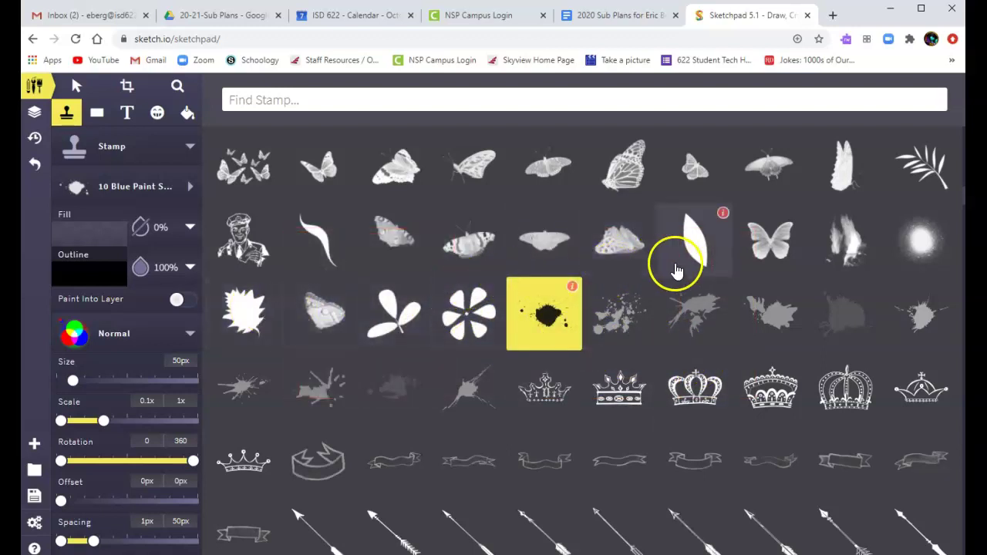
{"action": "scroll", "coordinate": [679, 267], "scroll_direction": "up", "scroll_amount": 3}
{"action": "scroll", "coordinate": [685, 274], "scroll_direction": "up", "scroll_amount": 3}
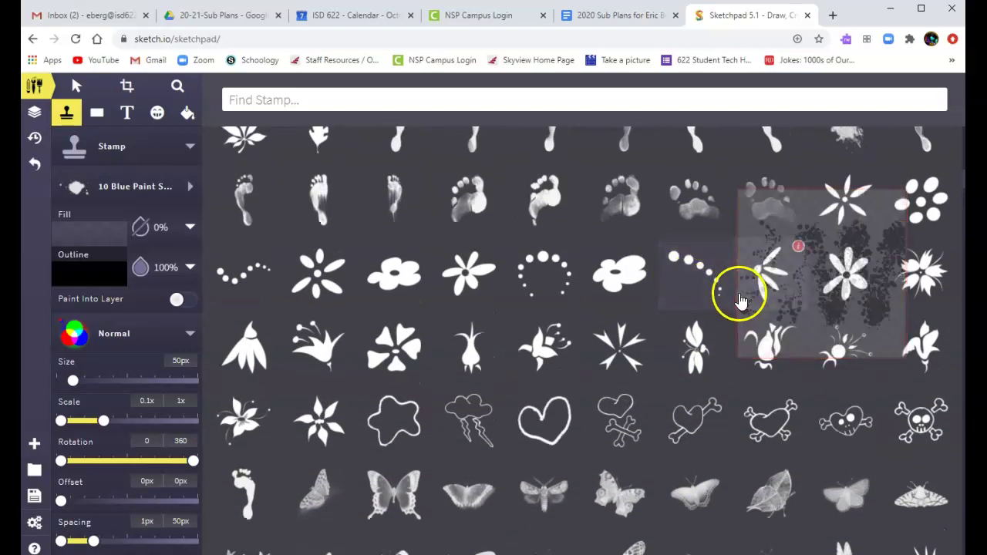
{"action": "scroll", "coordinate": [610, 327], "scroll_direction": "up", "scroll_amount": 3}
{"action": "scroll", "coordinate": [622, 328], "scroll_direction": "up", "scroll_amount": 3}
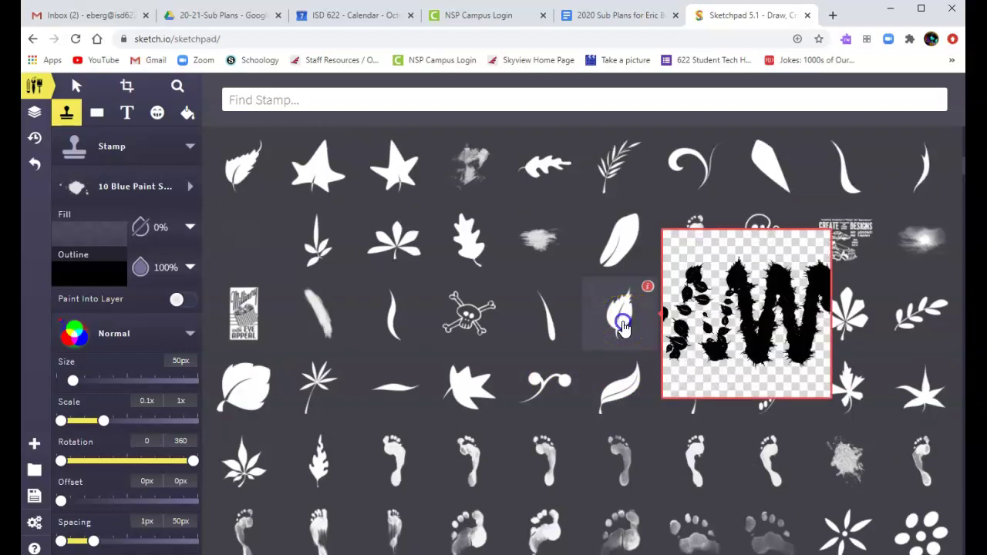
{"action": "left_click", "coordinate": [623, 327]}
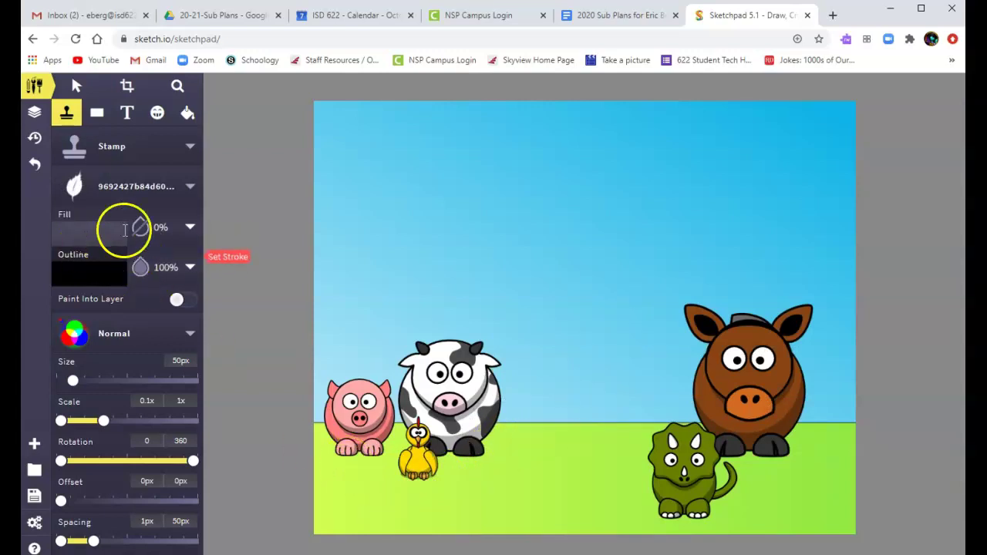
Set the stamp's fill to the solid colour ffe067 and stamp a few leaves on the grass below the pig
{"action": "left_click", "coordinate": [100, 243]}
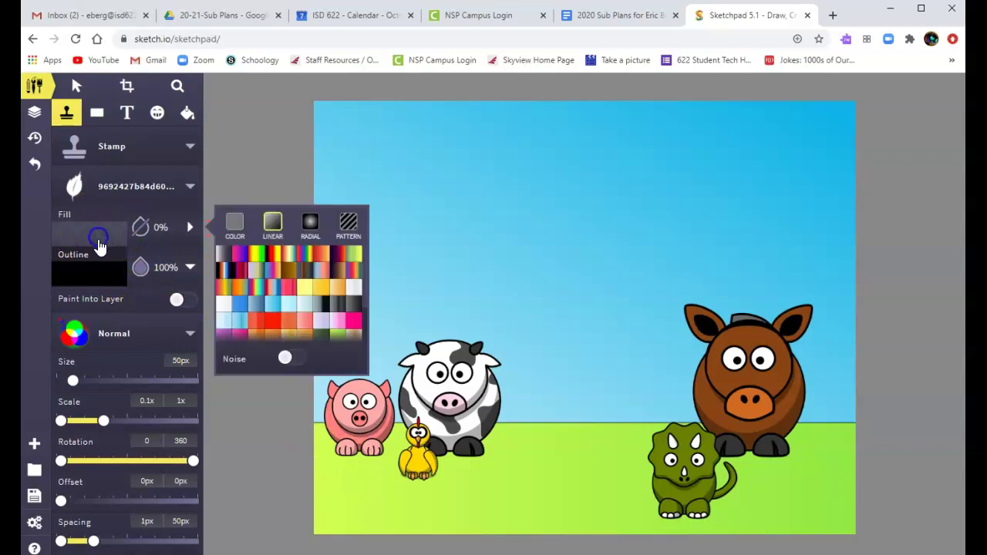
{"action": "left_click", "coordinate": [235, 226]}
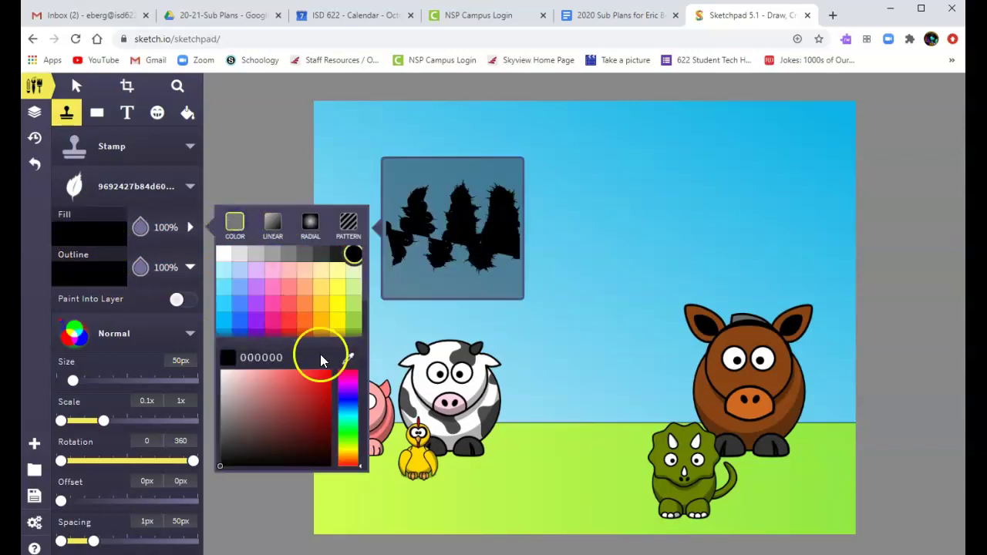
{"action": "left_click", "coordinate": [321, 287]}
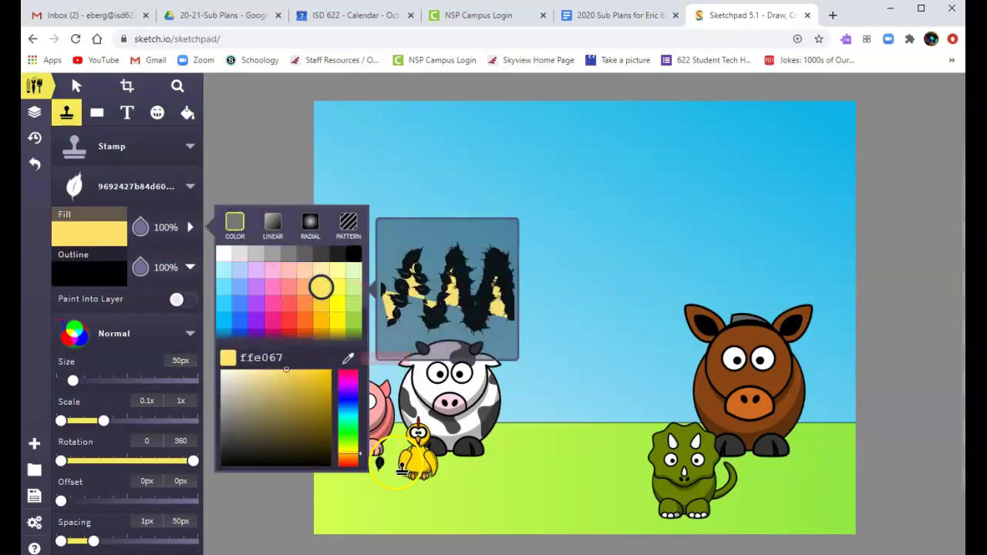
{"action": "left_click", "coordinate": [348, 490]}
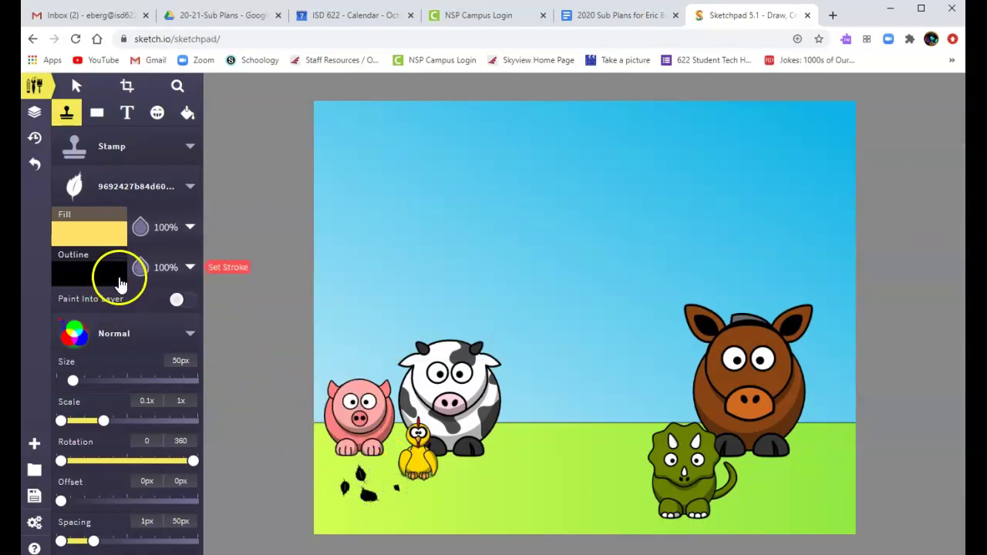
Set the stamp's outline to bright yellow and scatter leaves across the grass from the pig towards the triceratops
{"action": "left_click", "coordinate": [93, 275]}
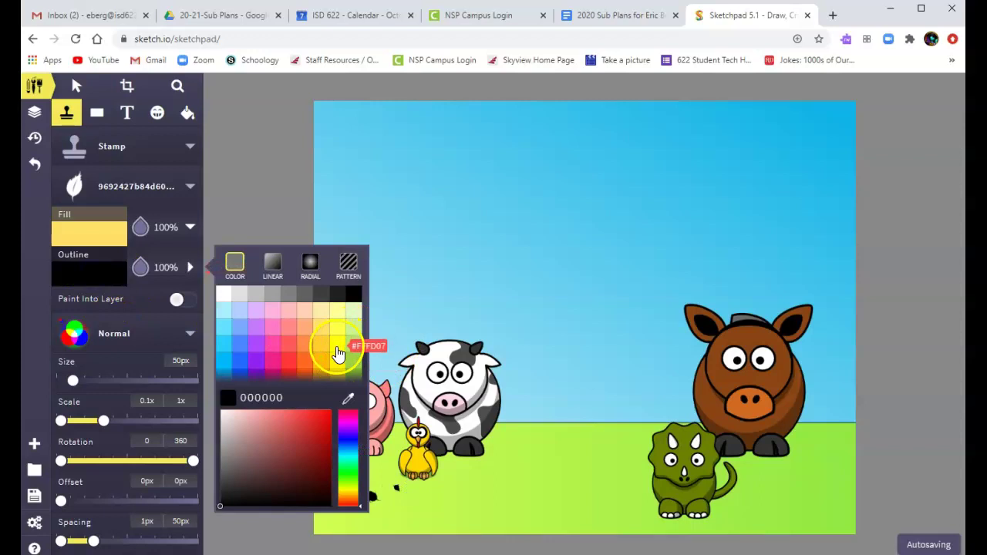
{"action": "left_click", "coordinate": [338, 354]}
{"action": "left_click", "coordinate": [435, 496]}
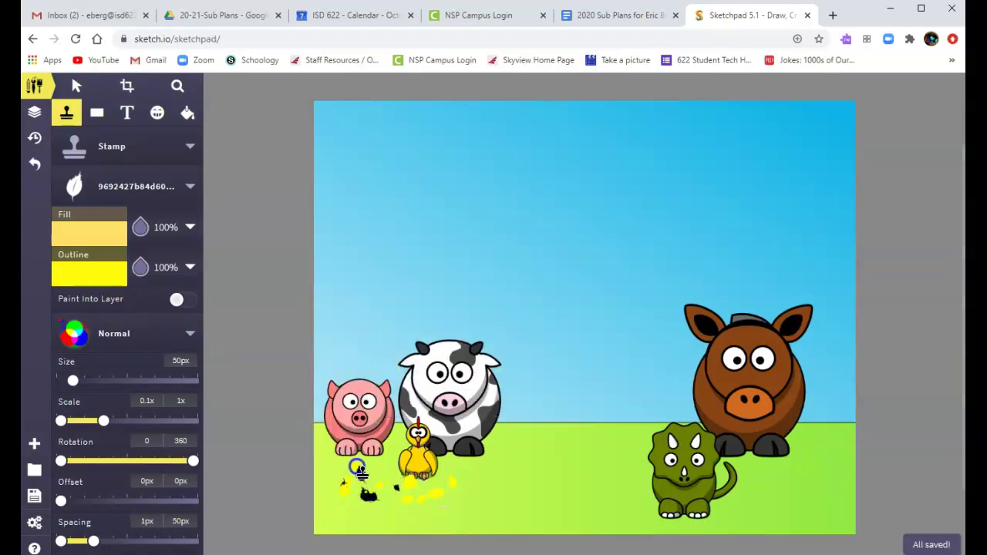
{"action": "left_click", "coordinate": [359, 472]}
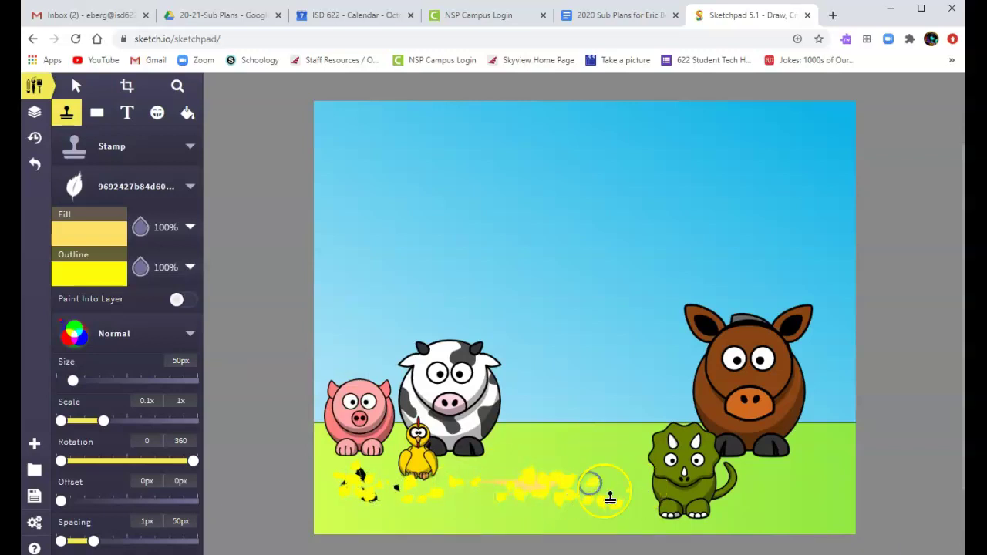
Set the stamp's fill and outline to orange ff6c20 and scatter orange leaves among the yellow ones on the grass
{"action": "left_click", "coordinate": [82, 234]}
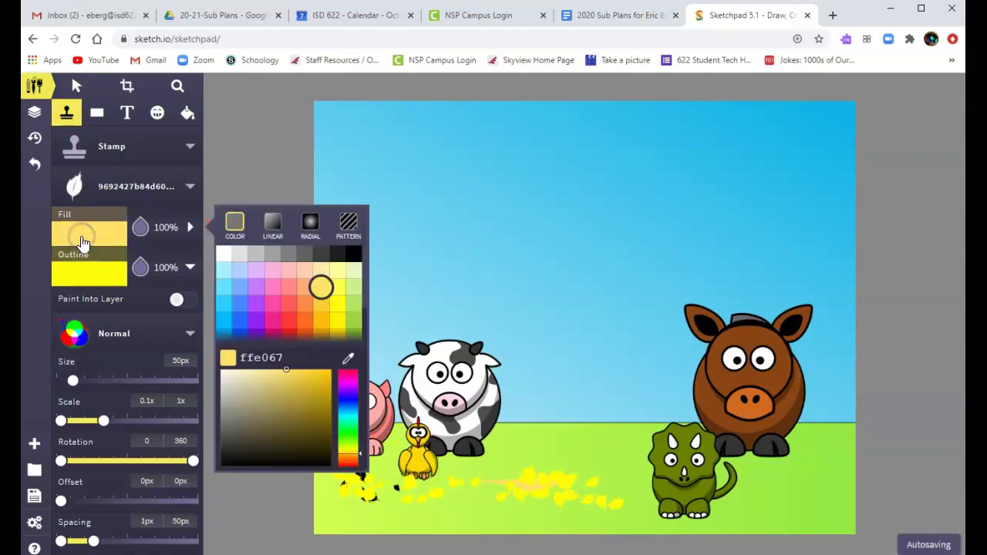
{"action": "left_click", "coordinate": [305, 321]}
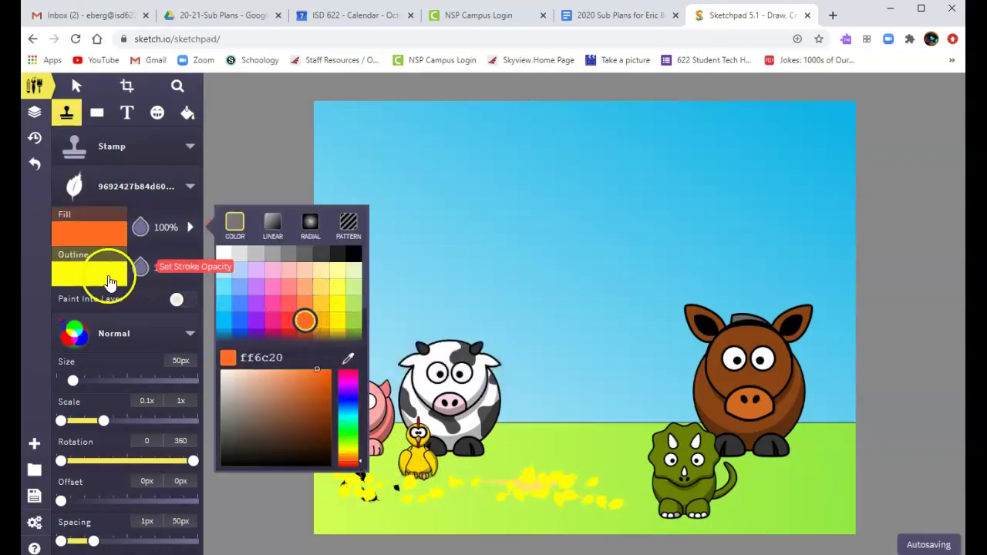
{"action": "left_click", "coordinate": [100, 277]}
{"action": "left_click", "coordinate": [305, 357]}
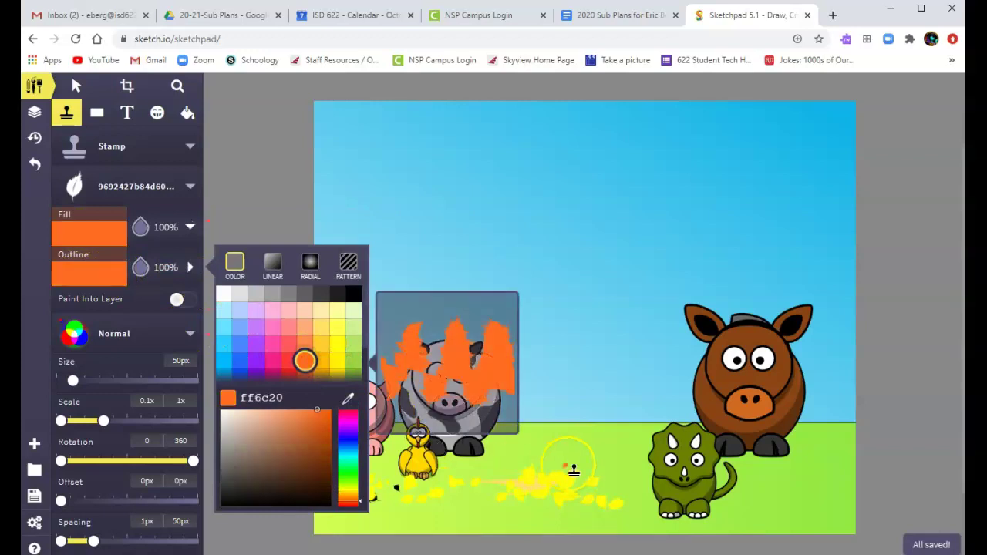
{"action": "left_click", "coordinate": [571, 467]}
{"action": "mouse_move", "coordinate": [594, 476]}
{"action": "left_mouse_down"}
{"action": "mouse_move", "coordinate": [622, 497]}
{"action": "mouse_move", "coordinate": [577, 500]}
{"action": "left_mouse_up"}
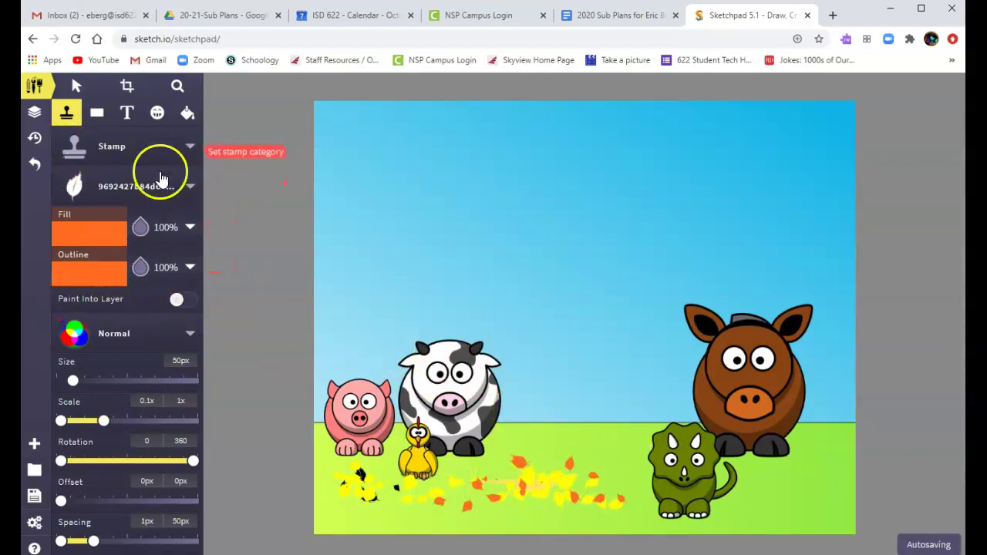
Keep the Stamp brush, choose the slender pine tree silhouette as its stamp, and stamp it in orange between the cow and the horse
{"action": "left_click", "coordinate": [190, 147]}
{"action": "left_click", "coordinate": [396, 278]}
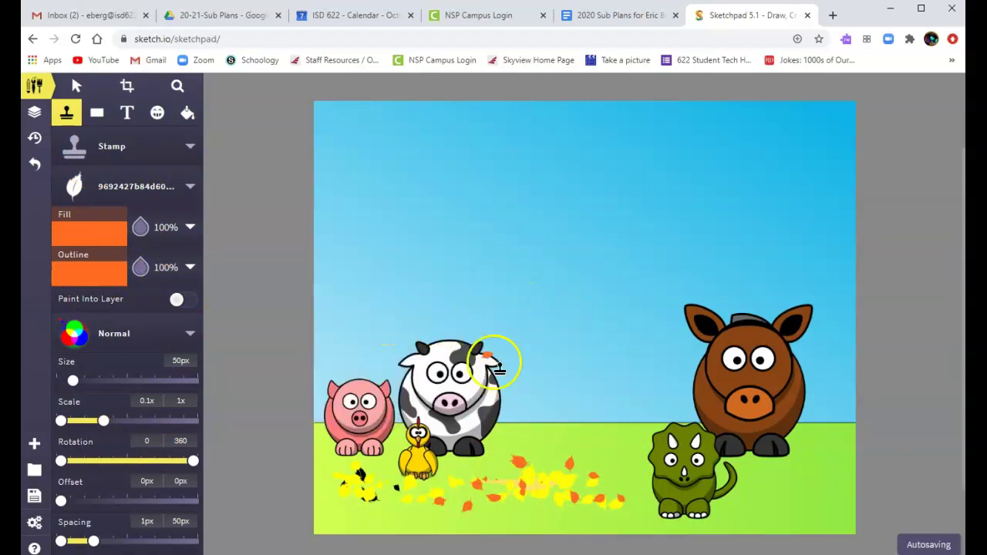
{"action": "left_click", "coordinate": [187, 146]}
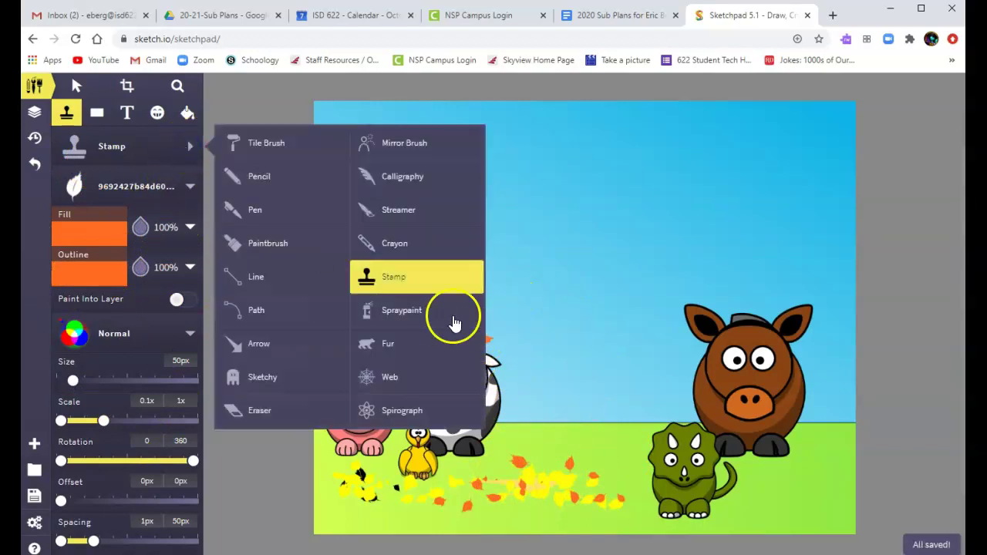
{"action": "left_click", "coordinate": [397, 277]}
{"action": "left_click", "coordinate": [189, 186]}
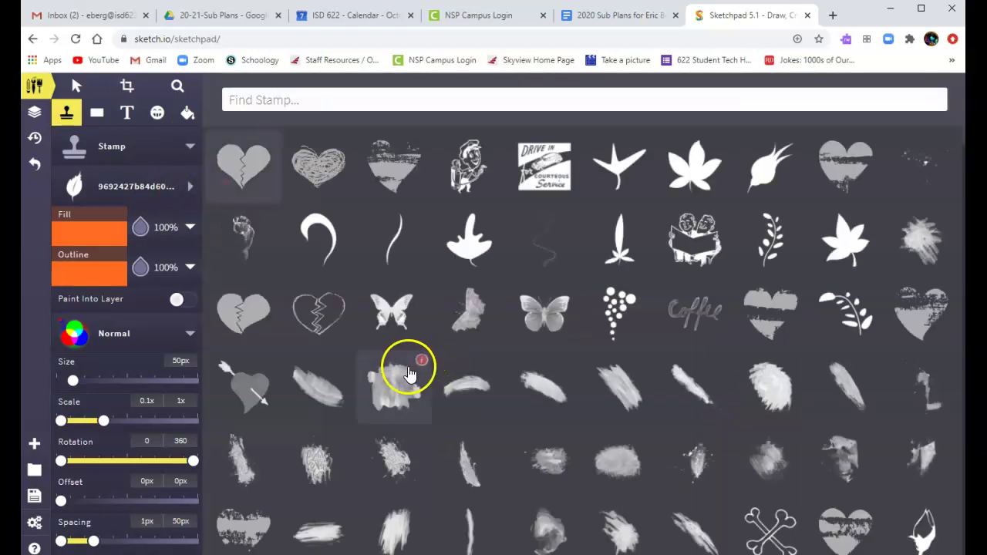
{"action": "scroll", "coordinate": [578, 361], "scroll_direction": "down", "scroll_amount": 15}
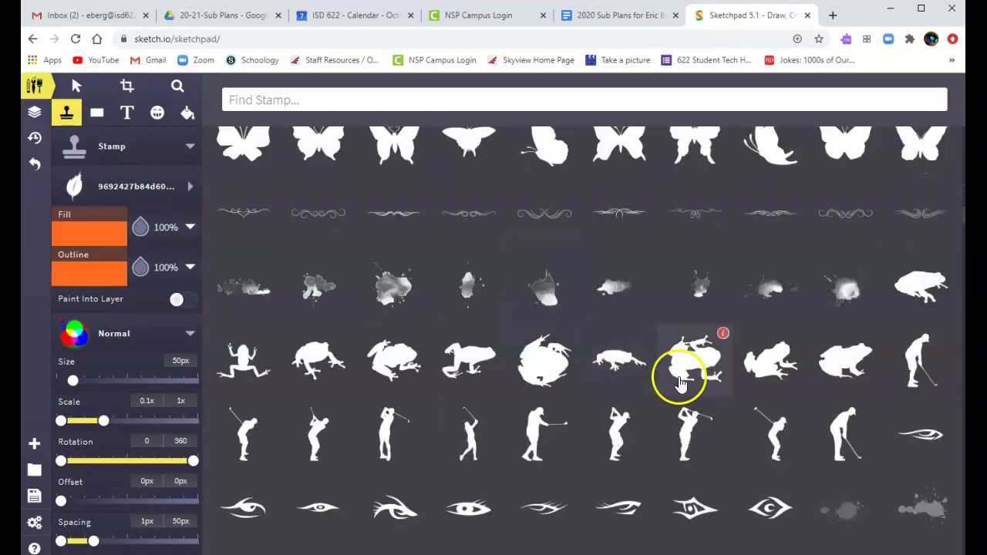
{"action": "scroll", "coordinate": [680, 383], "scroll_direction": "down", "scroll_amount": 1}
{"action": "scroll", "coordinate": [672, 380], "scroll_direction": "down", "scroll_amount": 8}
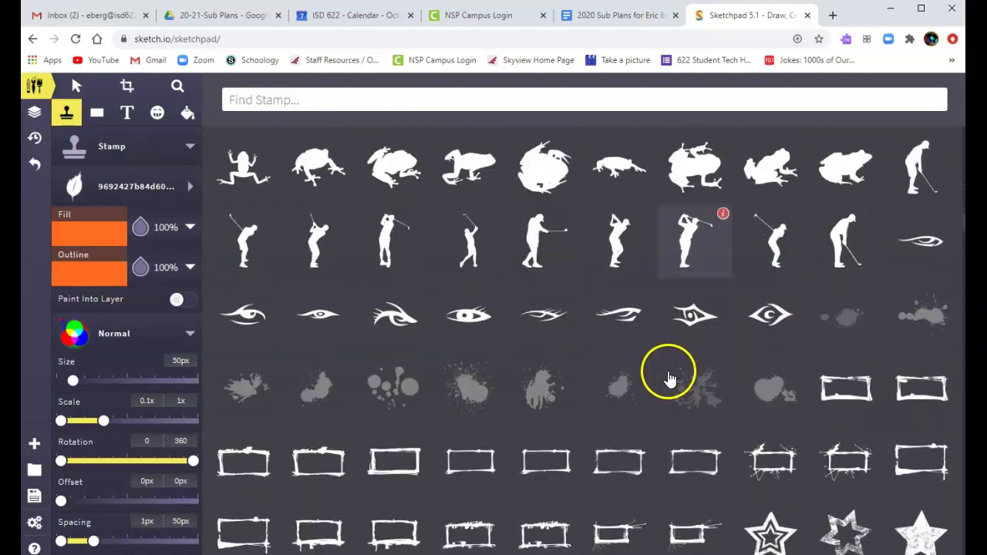
{"action": "scroll", "coordinate": [668, 378], "scroll_direction": "down", "scroll_amount": 3}
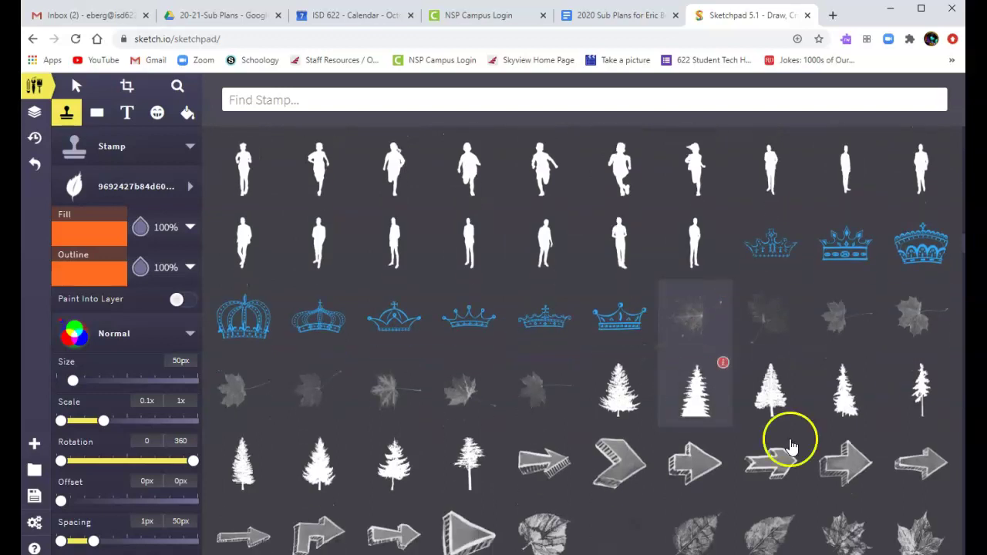
{"action": "left_click", "coordinate": [634, 269]}
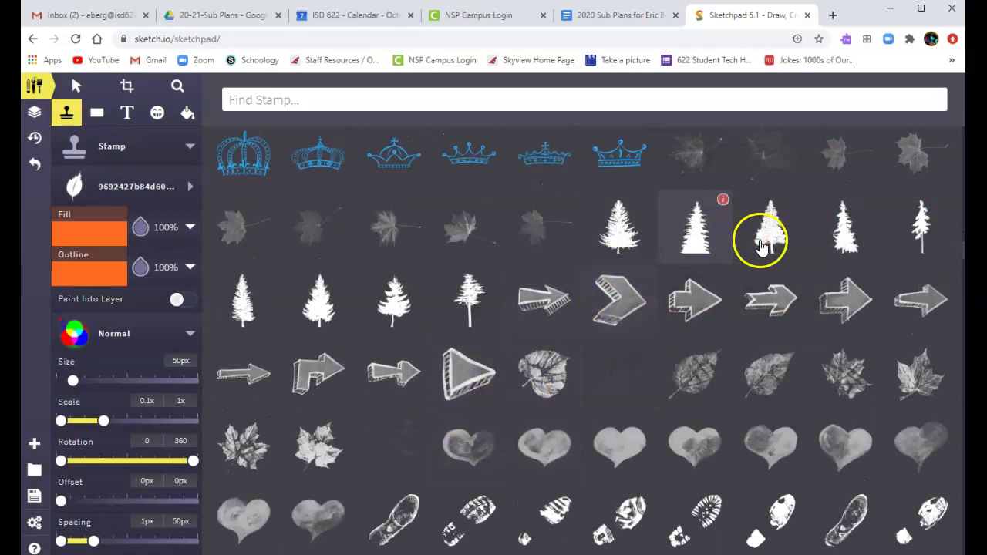
{"action": "left_click", "coordinate": [925, 232]}
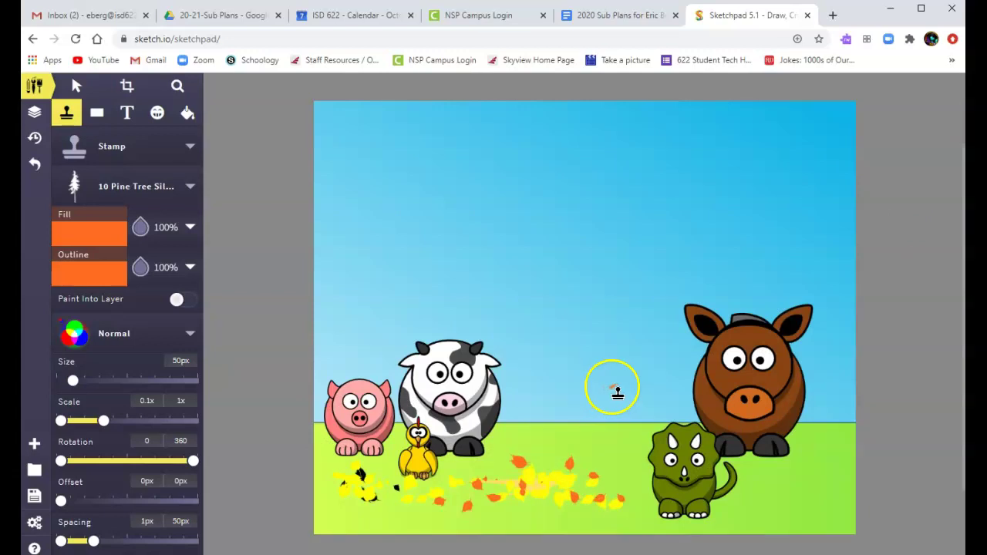
{"action": "left_click", "coordinate": [618, 401]}
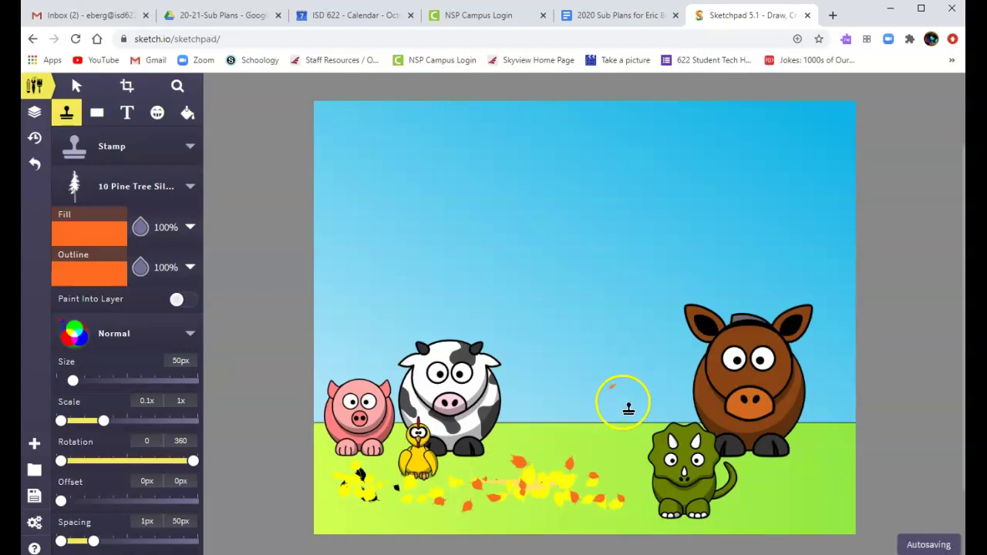
Set the stamp's fill and outline to dark green 4c7602 and try stamping a pine tree between the cow and the horse
{"action": "left_click", "coordinate": [102, 274]}
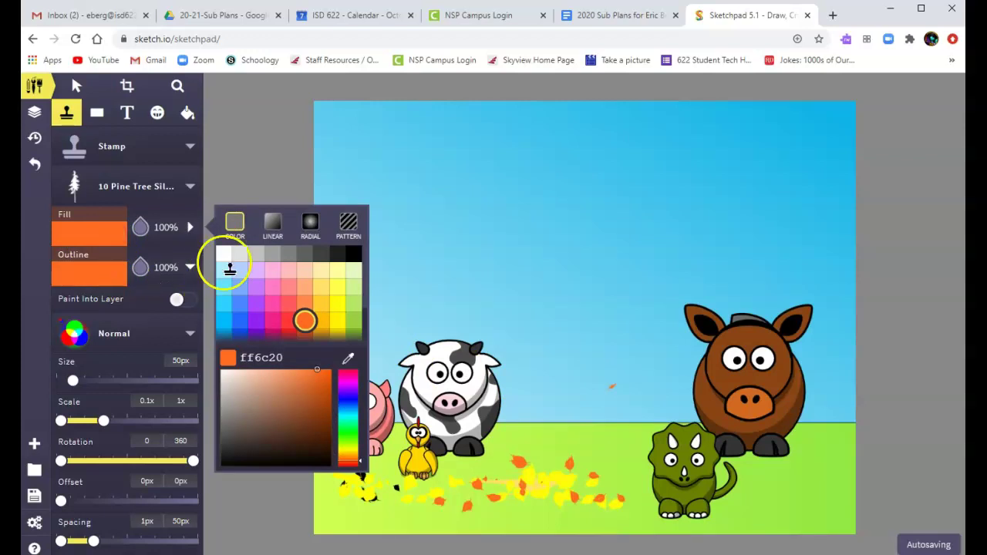
{"action": "scroll", "coordinate": [353, 319], "scroll_direction": "down", "scroll_amount": 1}
{"action": "left_click", "coordinate": [354, 317]}
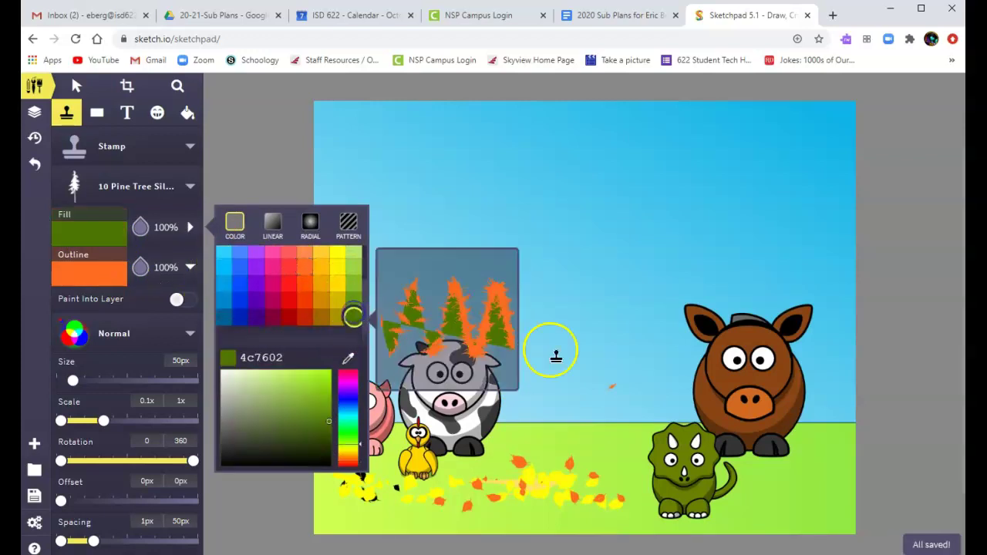
{"action": "left_click", "coordinate": [100, 269]}
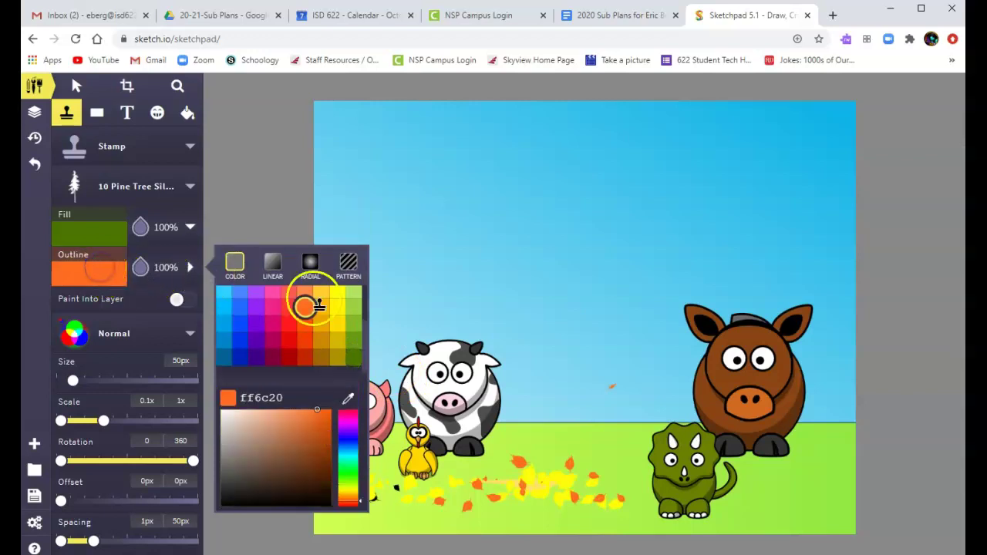
{"action": "left_click", "coordinate": [353, 357]}
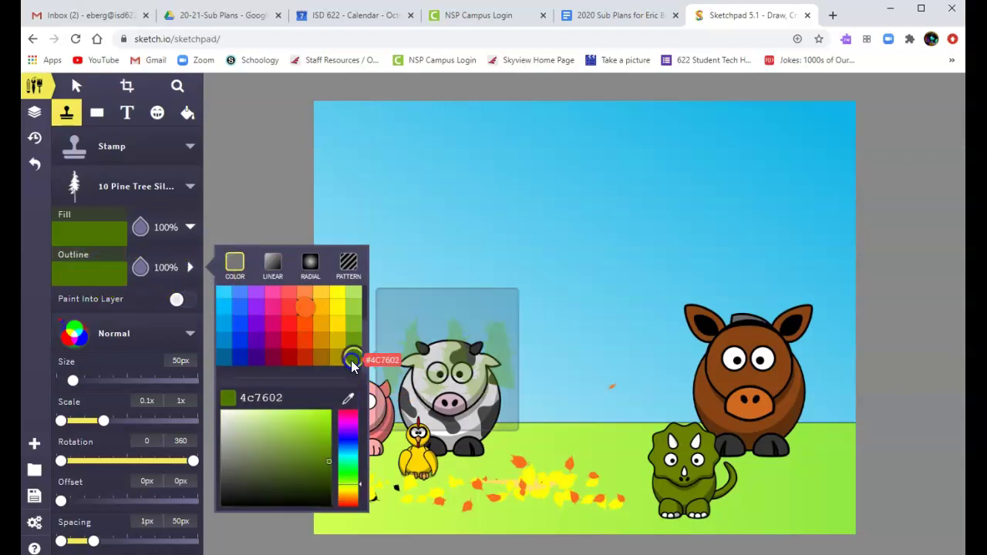
{"action": "left_click", "coordinate": [588, 395]}
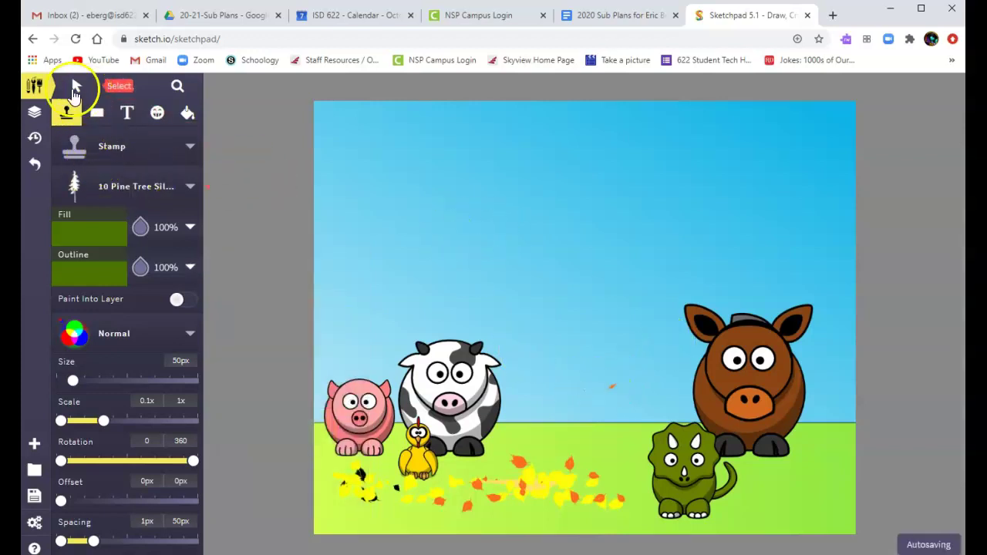
Enlarge the stamped dark green slender pine between the cow and the horse and rotate it upright
{"action": "left_click", "coordinate": [79, 88]}
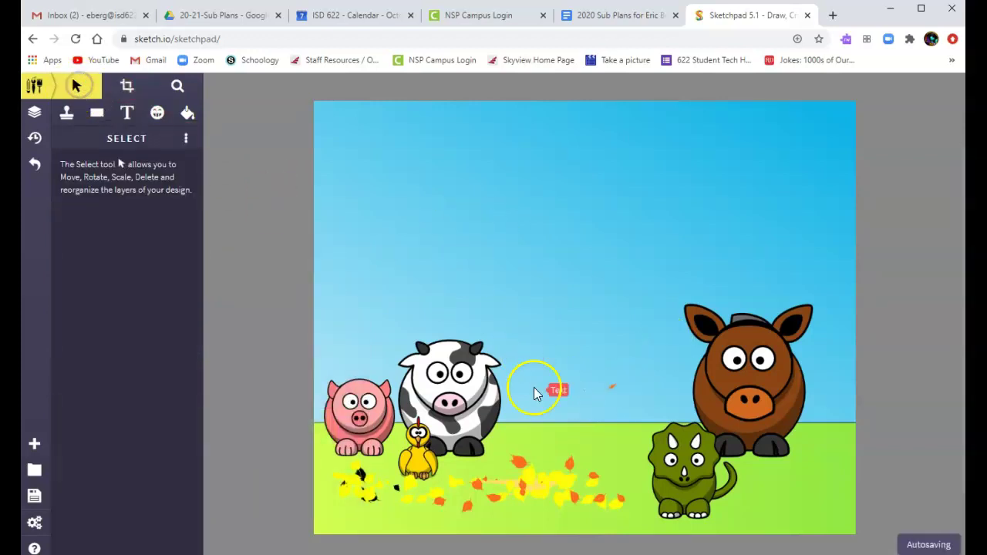
{"action": "left_click", "coordinate": [584, 398]}
{"action": "left_click_drag", "start_coordinate": [569, 377], "coordinate": [417, 224]}
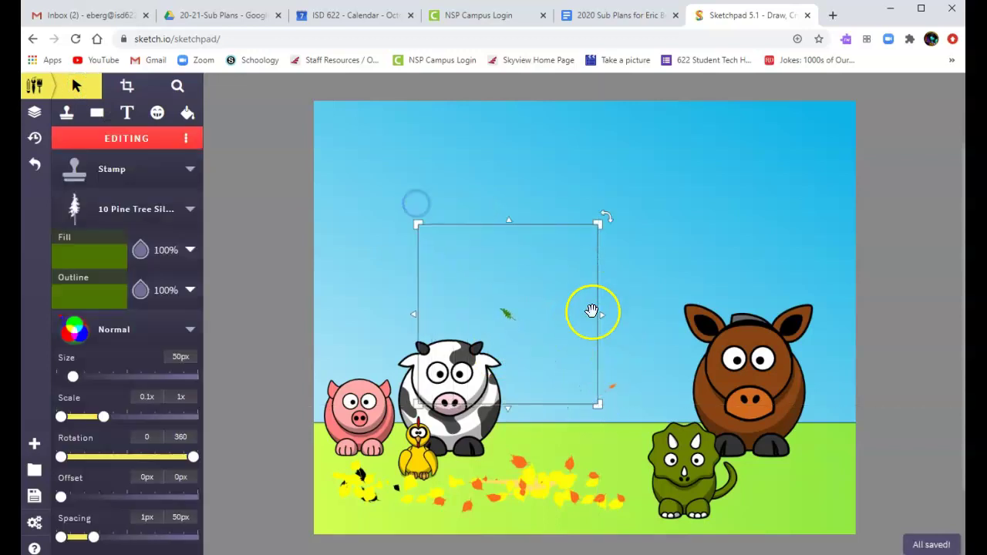
{"action": "left_click_drag", "start_coordinate": [599, 404], "coordinate": [756, 490]}
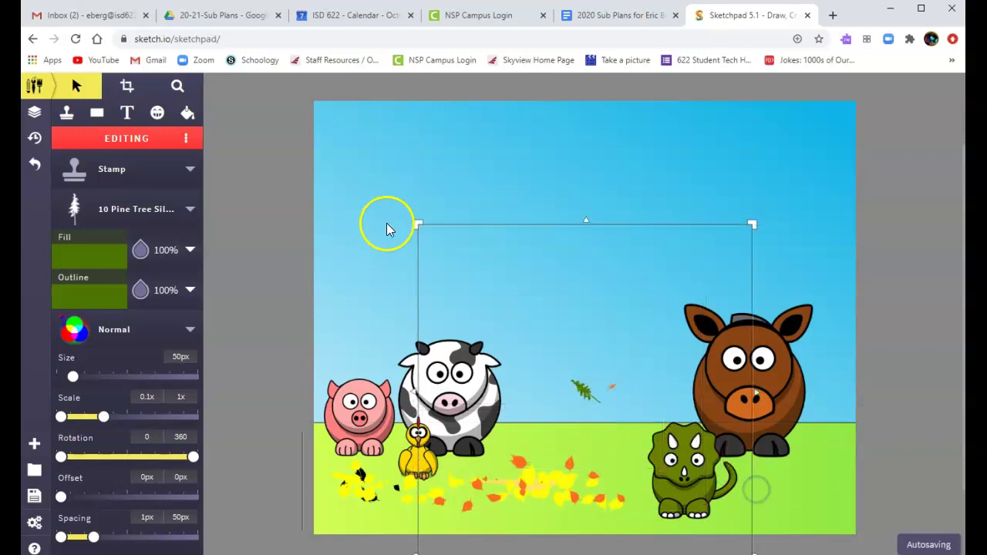
{"action": "left_click_drag", "start_coordinate": [408, 214], "coordinate": [615, 236]}
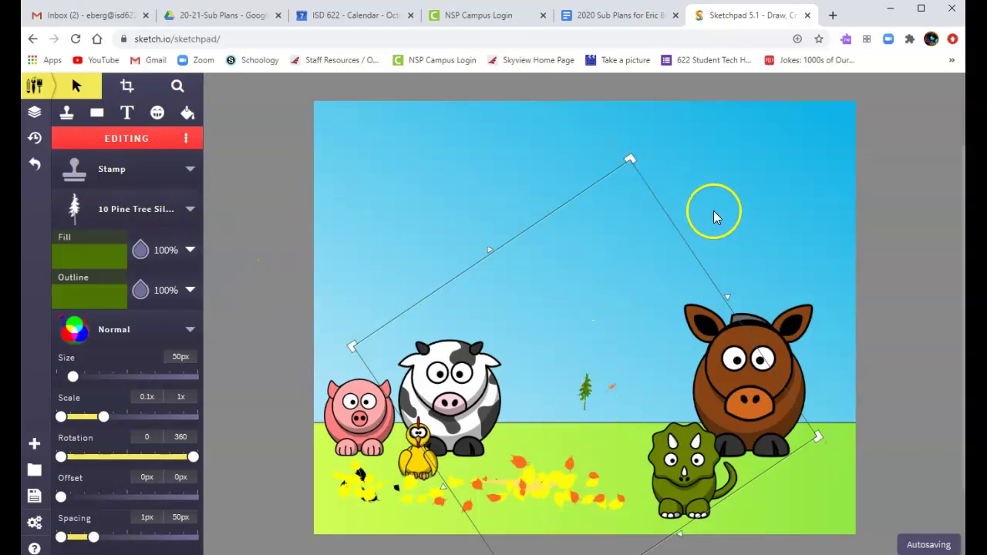
Undo the slender pine's rotation, enlargement and stamping
{"action": "left_click", "coordinate": [36, 167]}
{"action": "left_click", "coordinate": [35, 167]}
{"action": "left_click", "coordinate": [35, 167]}
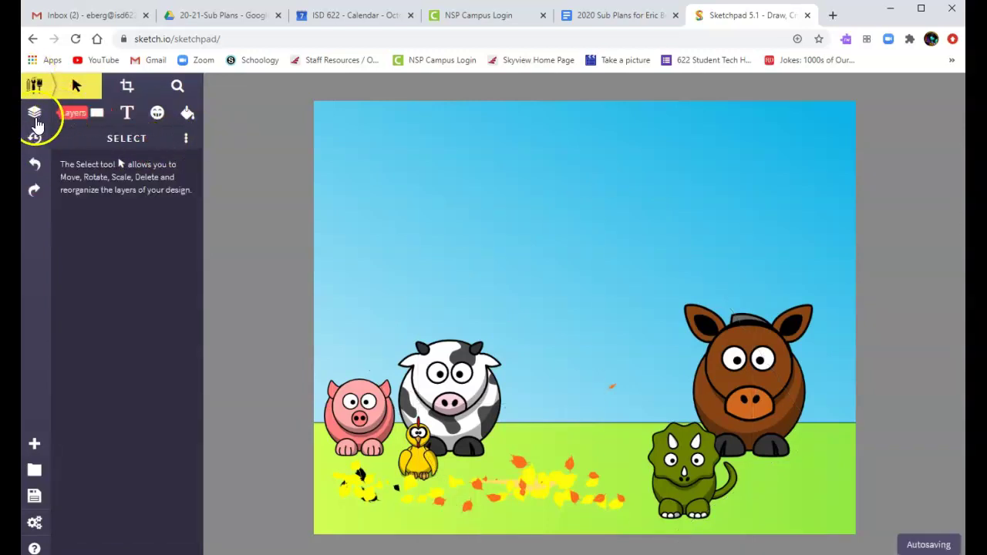
Choose the fuller pine tree silhouette as the stamp and place a large dark green one between the cow and the horse
{"action": "left_click", "coordinate": [67, 115]}
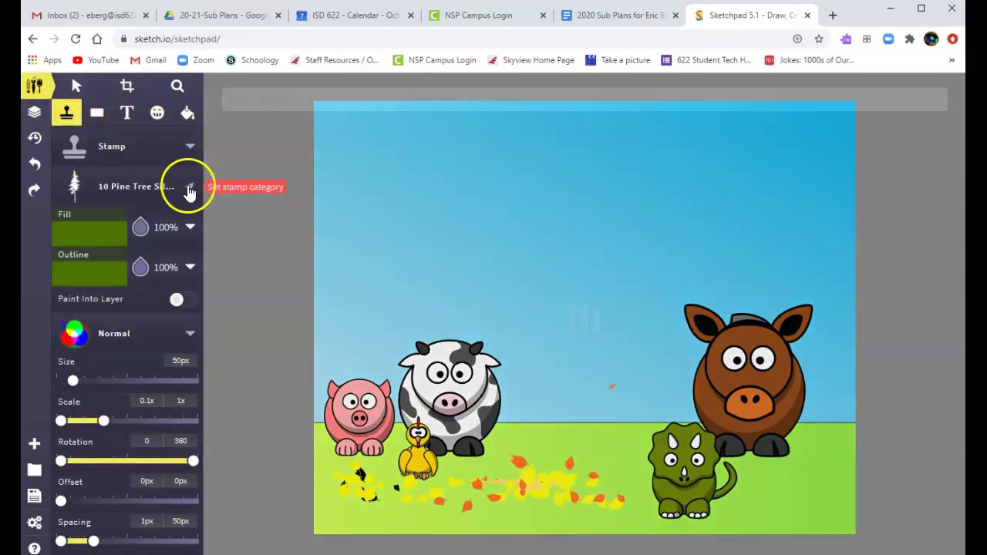
{"action": "left_click", "coordinate": [190, 186]}
{"action": "scroll", "coordinate": [517, 362], "scroll_direction": "down", "scroll_amount": 5}
{"action": "scroll", "coordinate": [540, 375], "scroll_direction": "down", "scroll_amount": 12}
{"action": "left_click", "coordinate": [628, 233]}
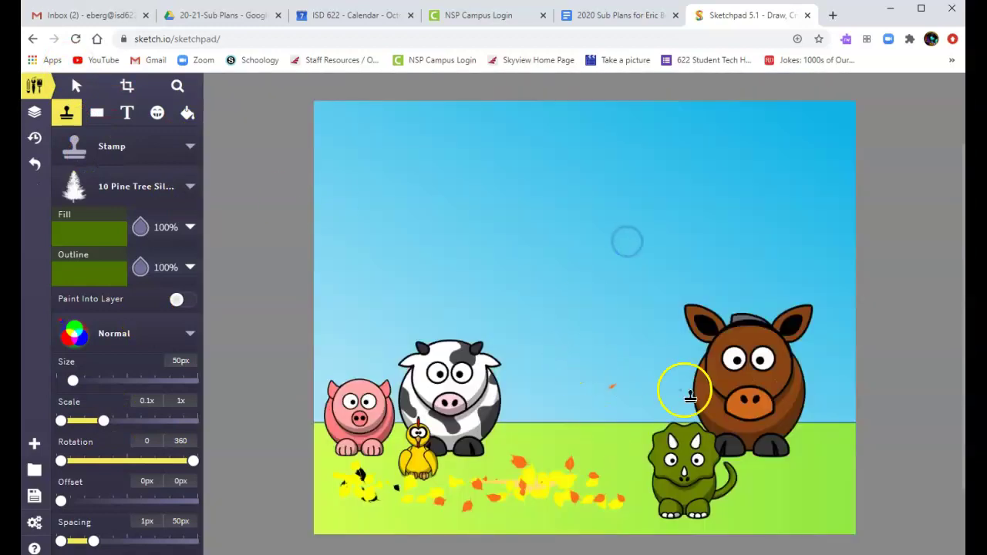
{"action": "left_click_drag", "start_coordinate": [575, 382], "coordinate": [795, 183]}
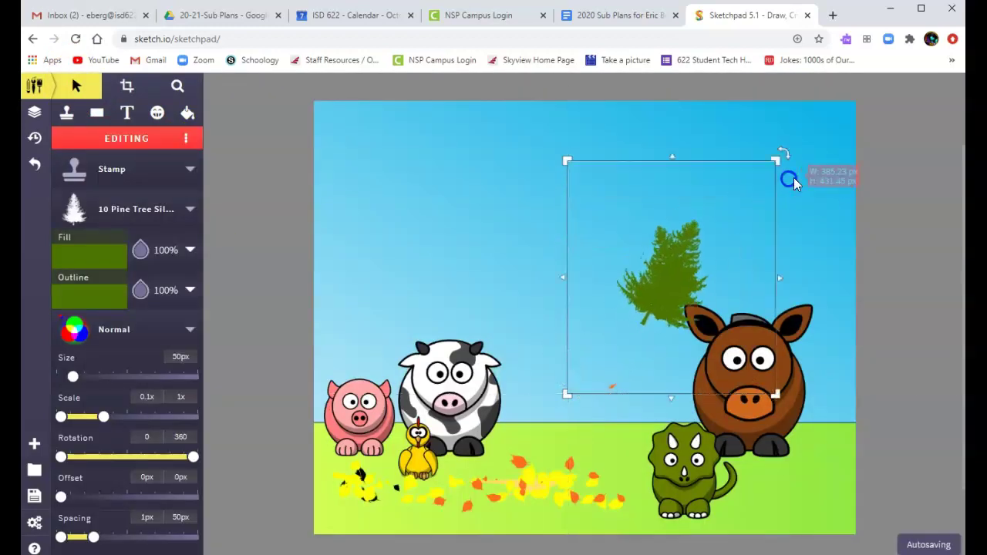
Stand the stamped pine upright beside the horse and move its layer below the animal clipart, above the rectangles
{"action": "left_click_drag", "start_coordinate": [502, 456], "coordinate": [595, 507]}
{"action": "left_click_drag", "start_coordinate": [652, 278], "coordinate": [667, 336]}
{"action": "left_click", "coordinate": [186, 138]}
{"action": "left_click_drag", "start_coordinate": [110, 515], "coordinate": [110, 511]}
{"action": "left_click_drag", "start_coordinate": [613, 395], "coordinate": [660, 379]}
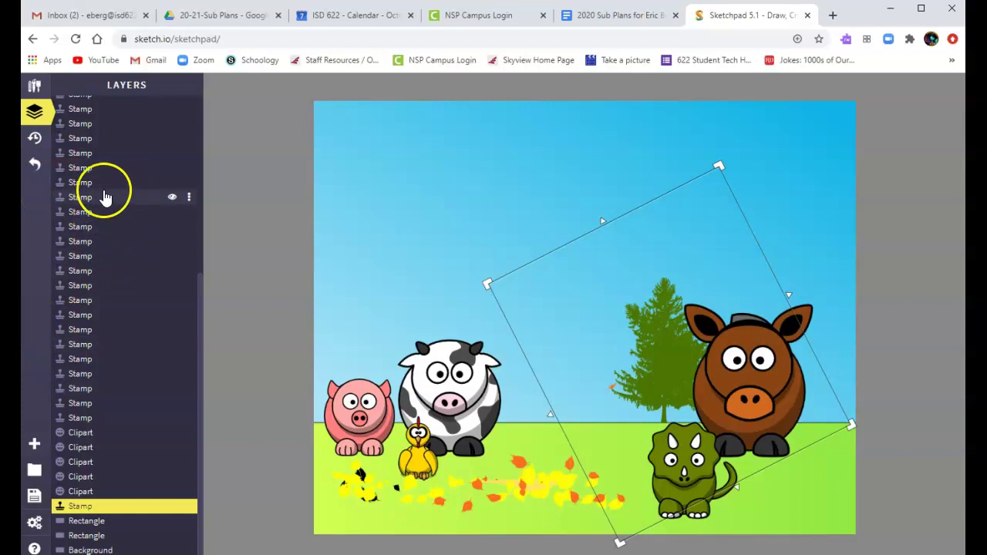
{"action": "scroll", "coordinate": [108, 284], "scroll_direction": "up", "scroll_amount": 4}
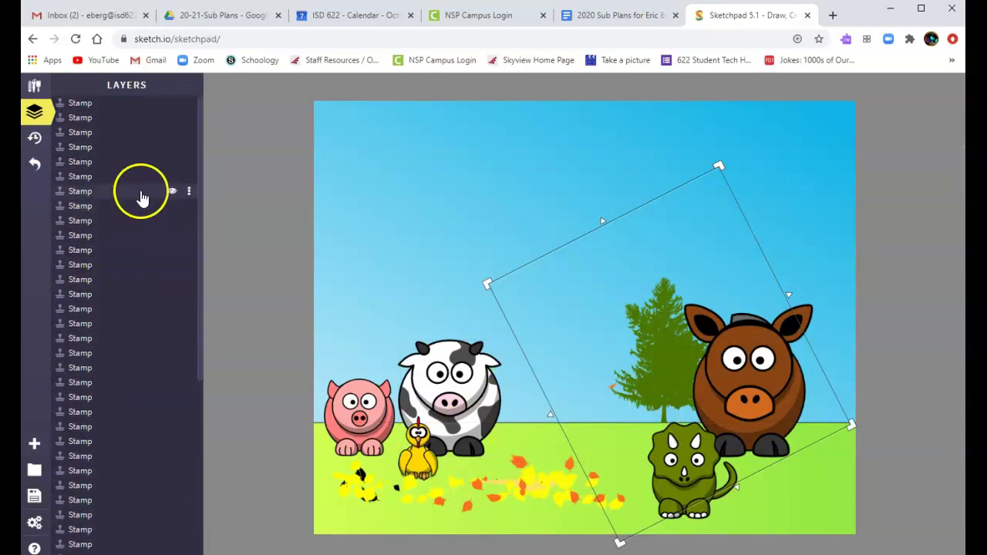
Set the rectangle fill to a solid dark brown and draw a rectangle rising from the horizon around the cow and pig
{"action": "left_click", "coordinate": [34, 84]}
{"action": "left_click", "coordinate": [187, 164]}
{"action": "left_click", "coordinate": [97, 114]}
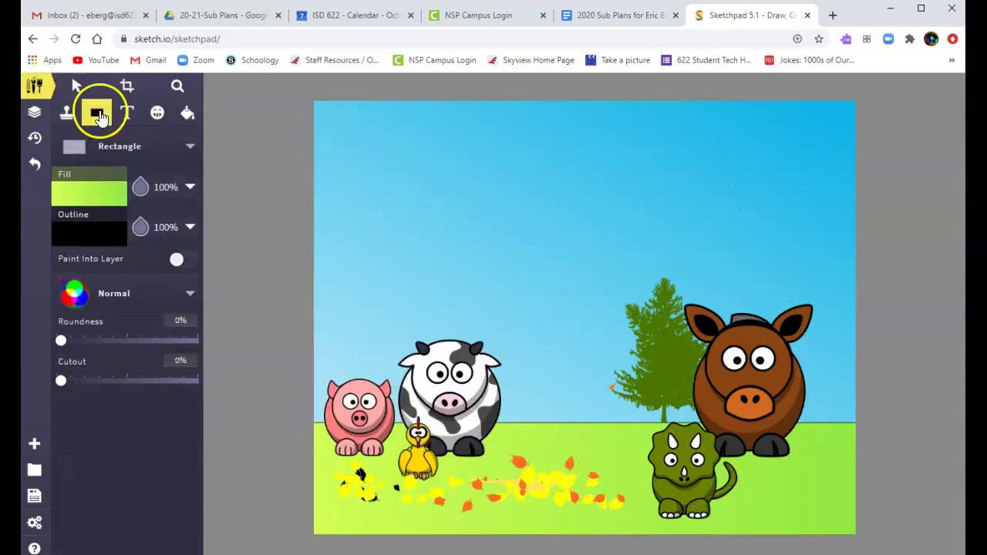
{"action": "left_click", "coordinate": [89, 188]}
{"action": "left_click", "coordinate": [249, 214]}
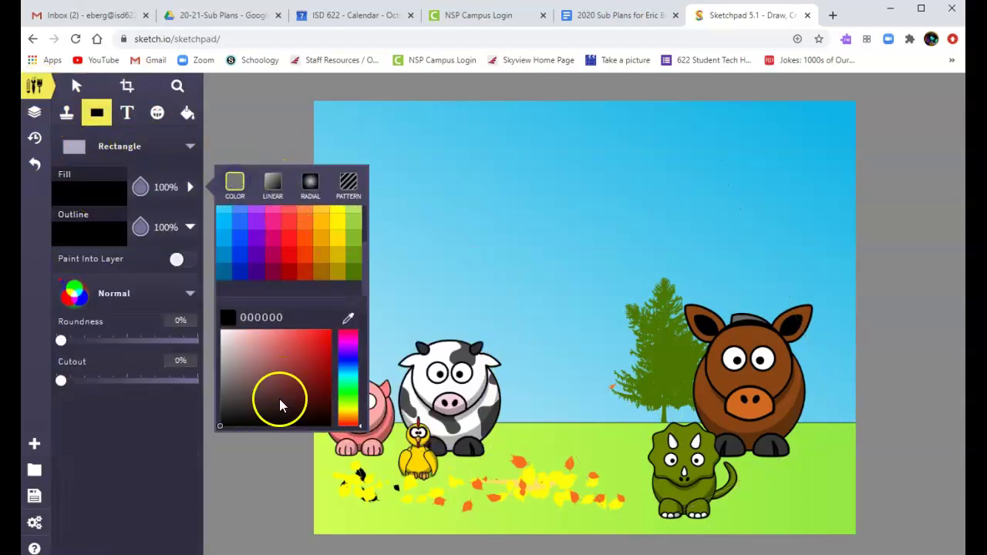
{"action": "left_click", "coordinate": [324, 264]}
{"action": "left_click", "coordinate": [326, 400]}
{"action": "left_click_drag", "start_coordinate": [511, 417], "coordinate": [342, 260]}
Move the brown rectangle's layer below the animals and the pine, and nudge the rectangle onto the horizon
{"action": "left_click", "coordinate": [75, 91]}
{"action": "left_click", "coordinate": [34, 112]}
{"action": "left_click_drag", "start_coordinate": [85, 101], "coordinate": [116, 503]}
{"action": "left_click_drag", "start_coordinate": [453, 308], "coordinate": [464, 309]}
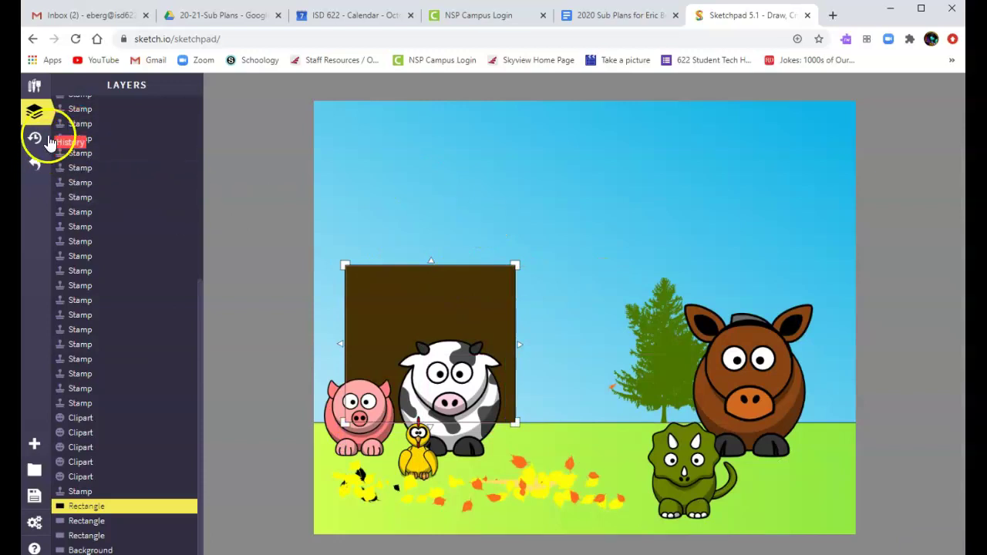
{"action": "left_click", "coordinate": [34, 85]}
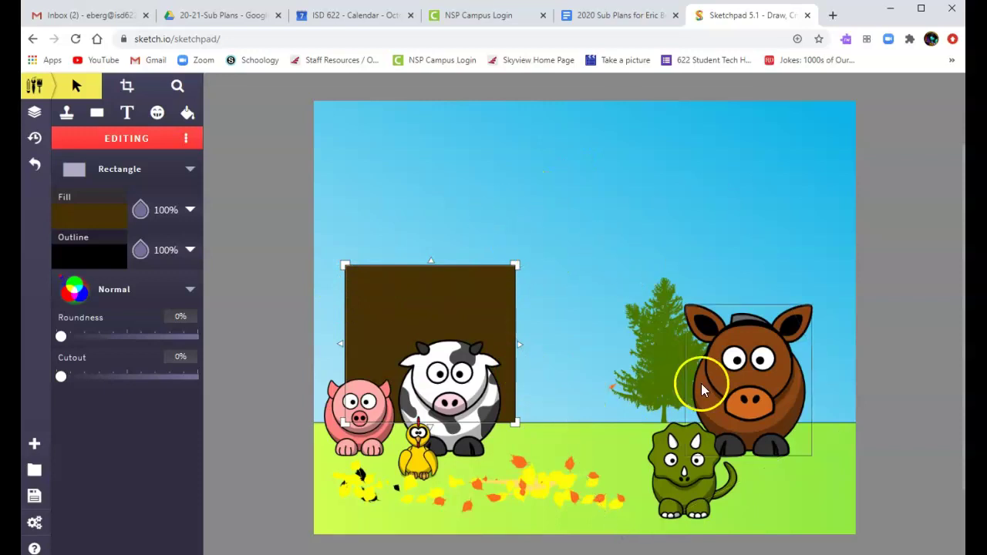
Search the clipart library for "barn" and insert the Red barn clipart
{"action": "left_click", "coordinate": [75, 122]}
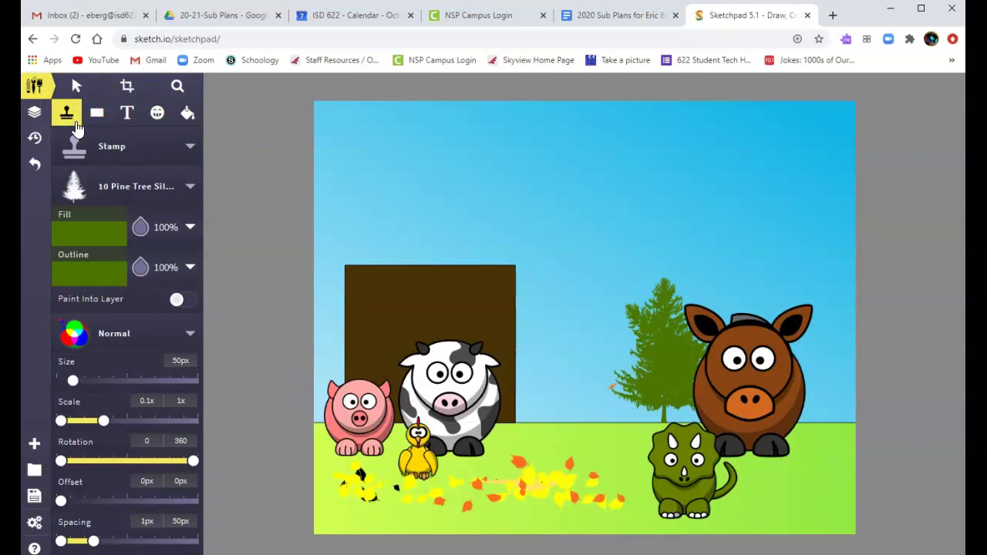
{"action": "left_click", "coordinate": [154, 116]}
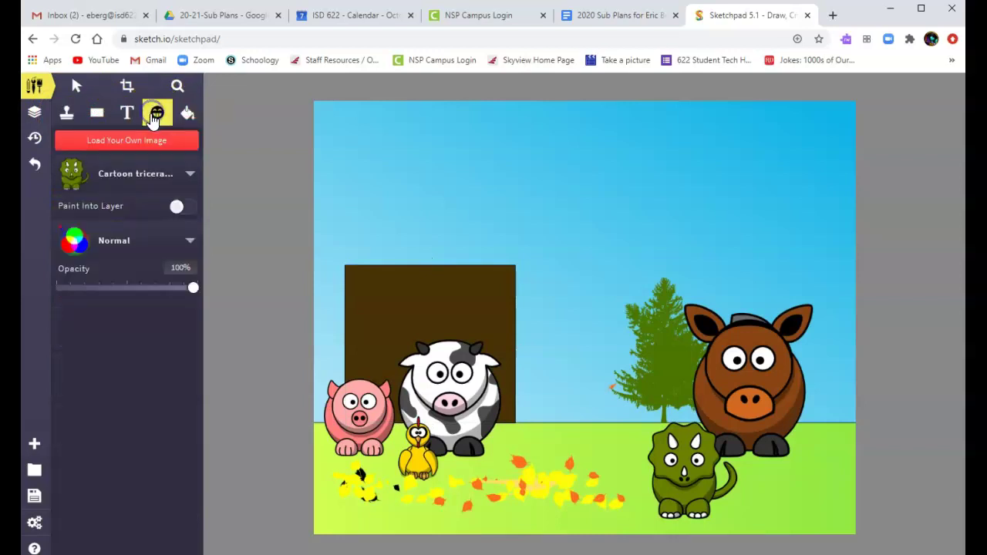
{"action": "left_click", "coordinate": [191, 176]}
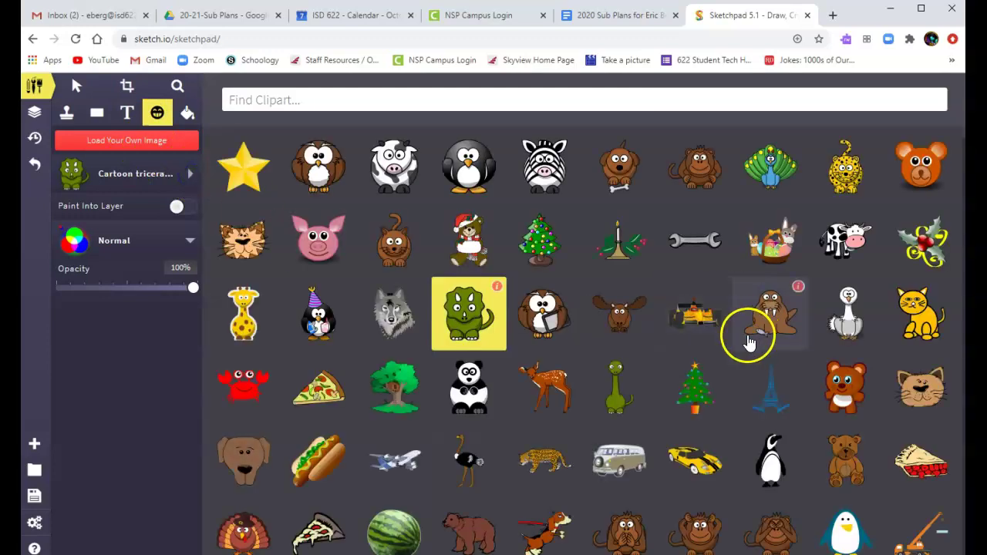
{"action": "scroll", "coordinate": [644, 330], "scroll_direction": "down", "scroll_amount": 2}
{"action": "scroll", "coordinate": [644, 330], "scroll_direction": "down", "scroll_amount": 5}
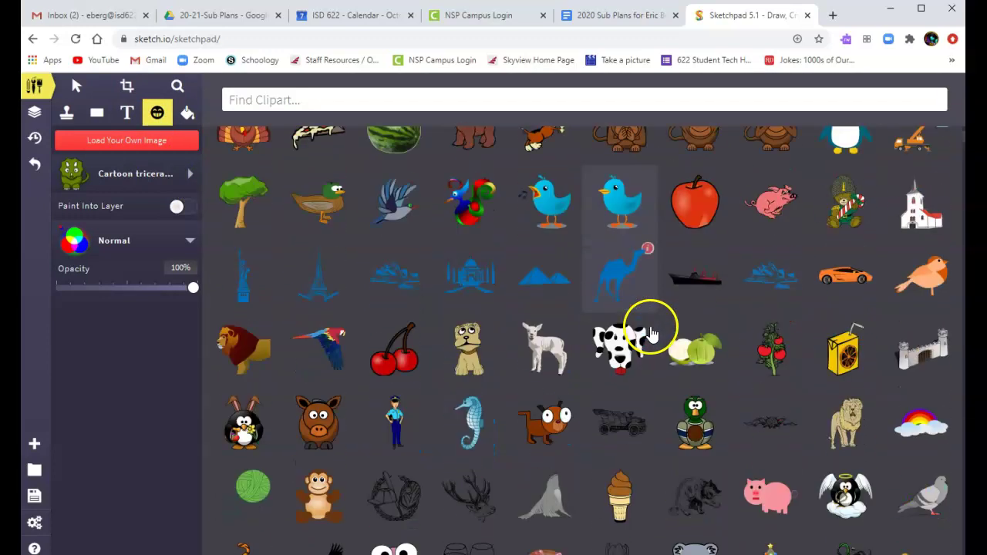
{"action": "left_click", "coordinate": [328, 100]}
{"action": "type", "text": "barn"}
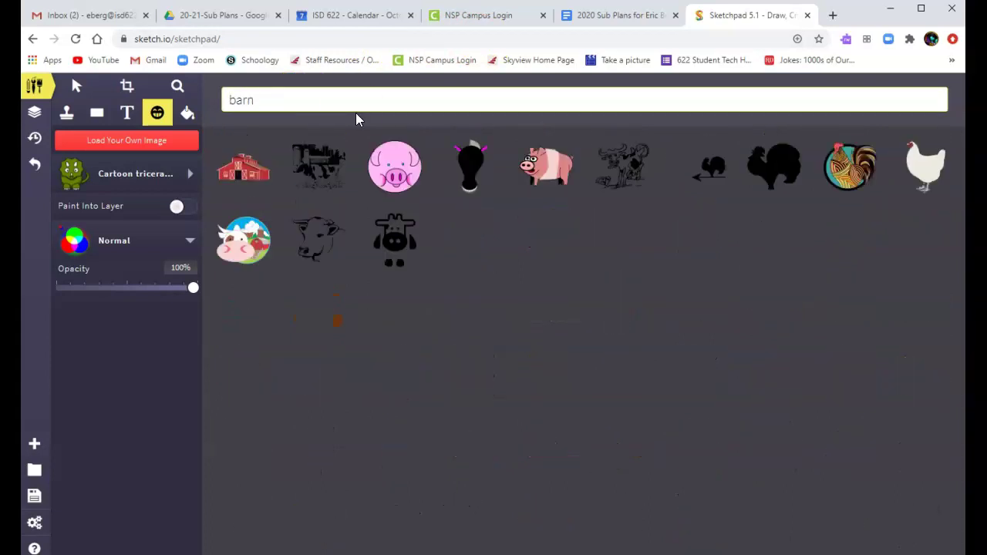
{"action": "left_click", "coordinate": [247, 166]}
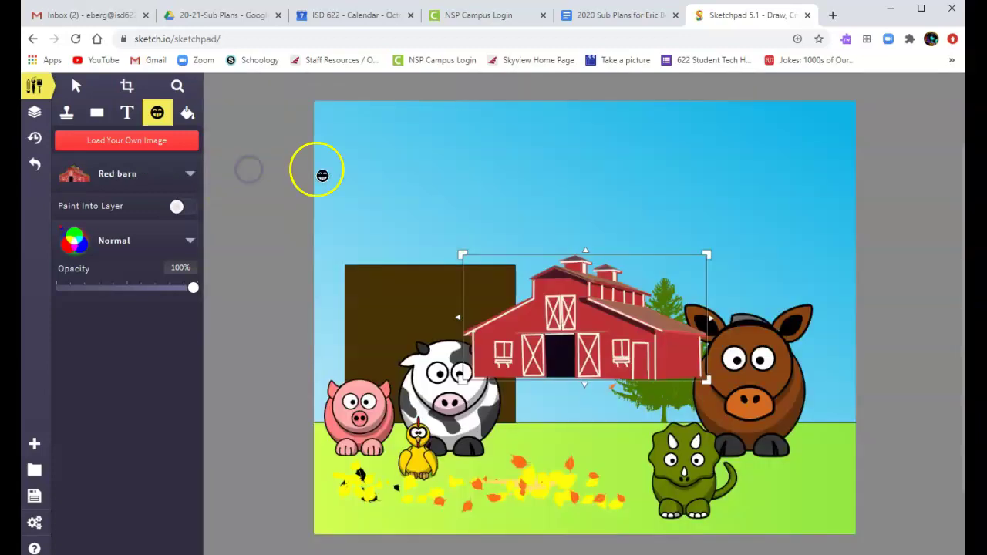
Place the red barn on the horizon between the cow and the horse and move its layer directly above Background
{"action": "left_click_drag", "start_coordinate": [599, 348], "coordinate": [571, 393]}
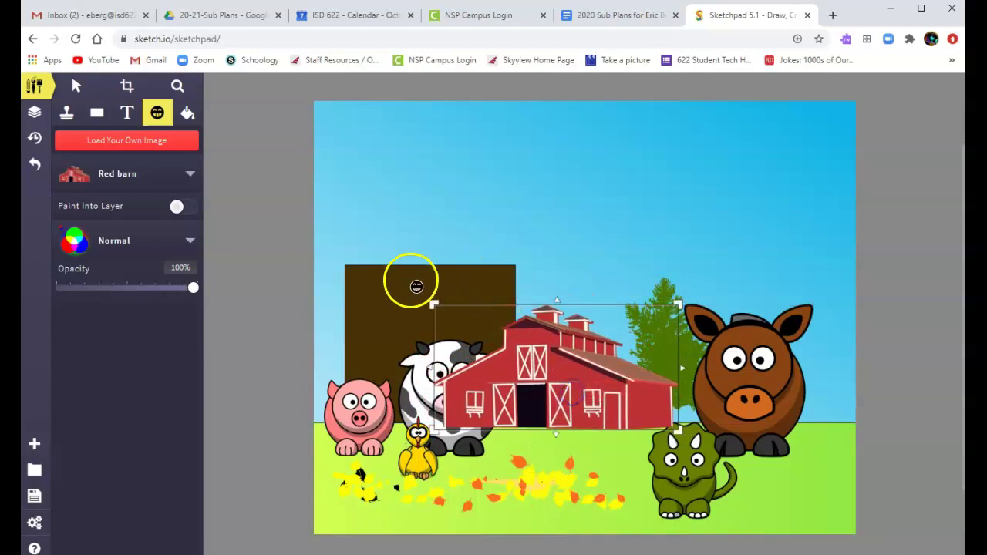
{"action": "left_click", "coordinate": [34, 112]}
{"action": "left_click_drag", "start_coordinate": [108, 312], "coordinate": [103, 535]}
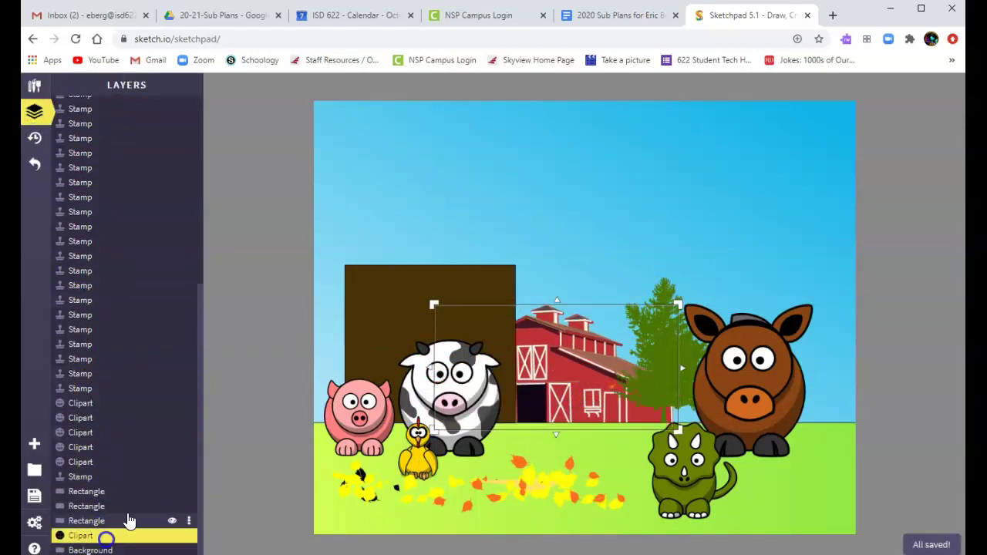
Delete the dark brown rectangle behind the pig and the cow
{"action": "left_click", "coordinate": [381, 277]}
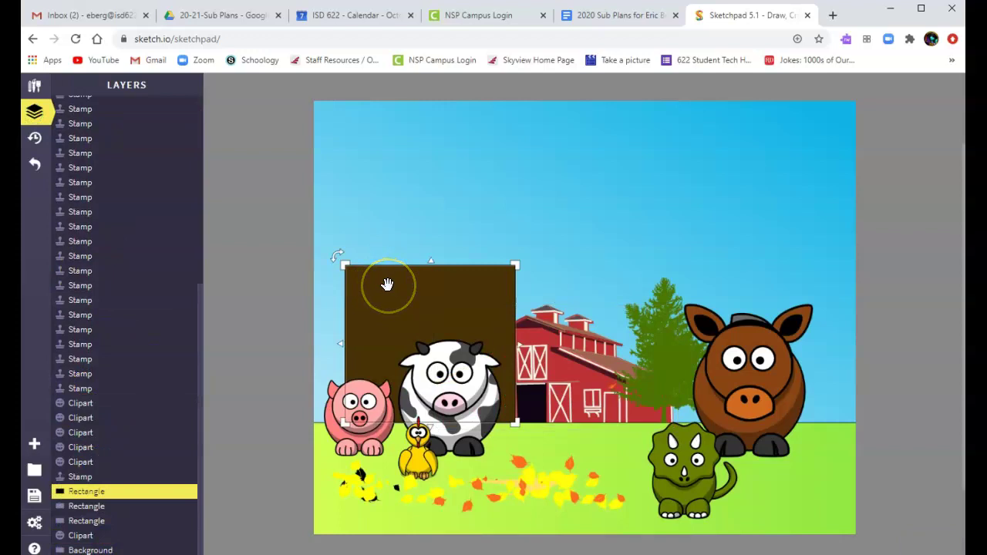
{"action": "key", "text": "Delete"}
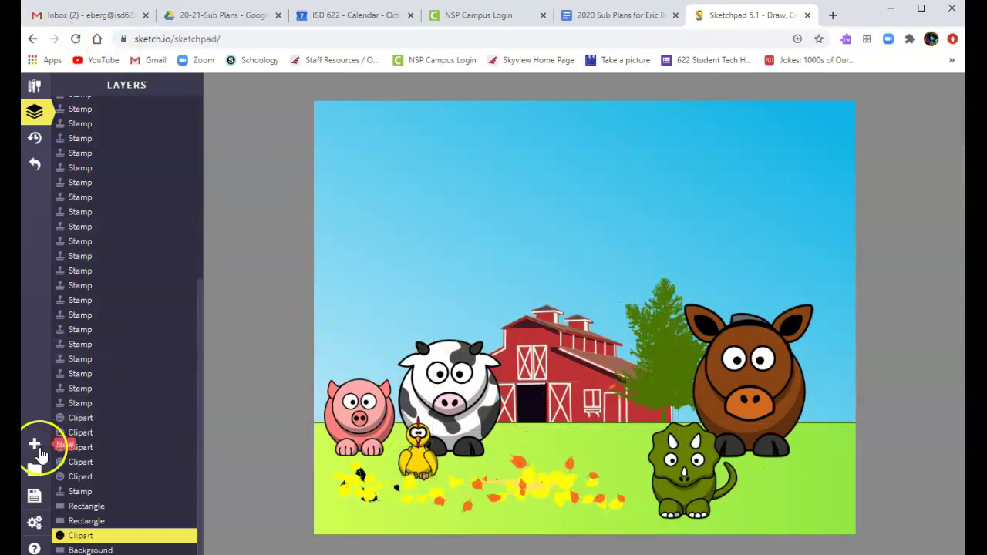
Save the farm picture as a JPEG file and open the program settings
{"action": "left_click", "coordinate": [34, 503]}
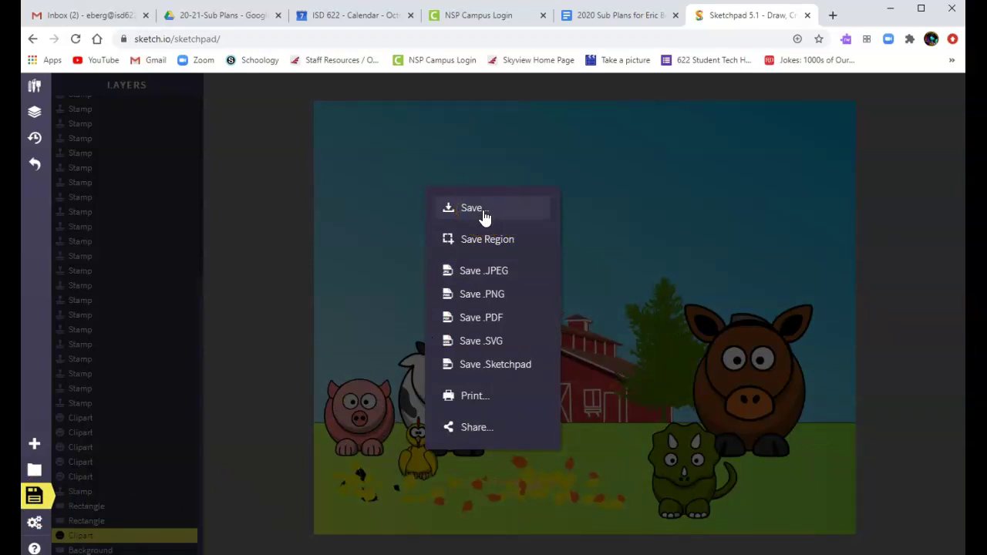
{"action": "left_click", "coordinate": [494, 271]}
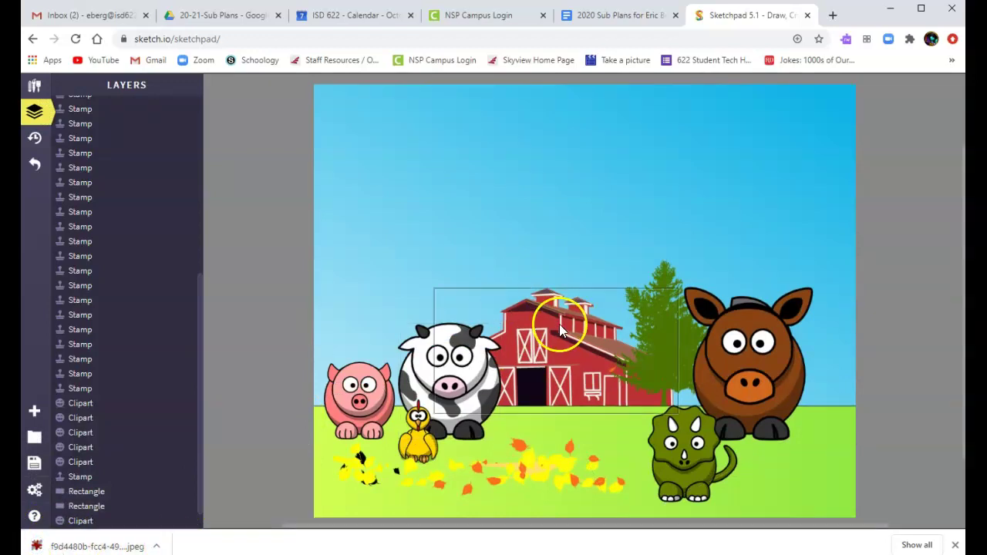
{"action": "left_click", "coordinate": [35, 489]}
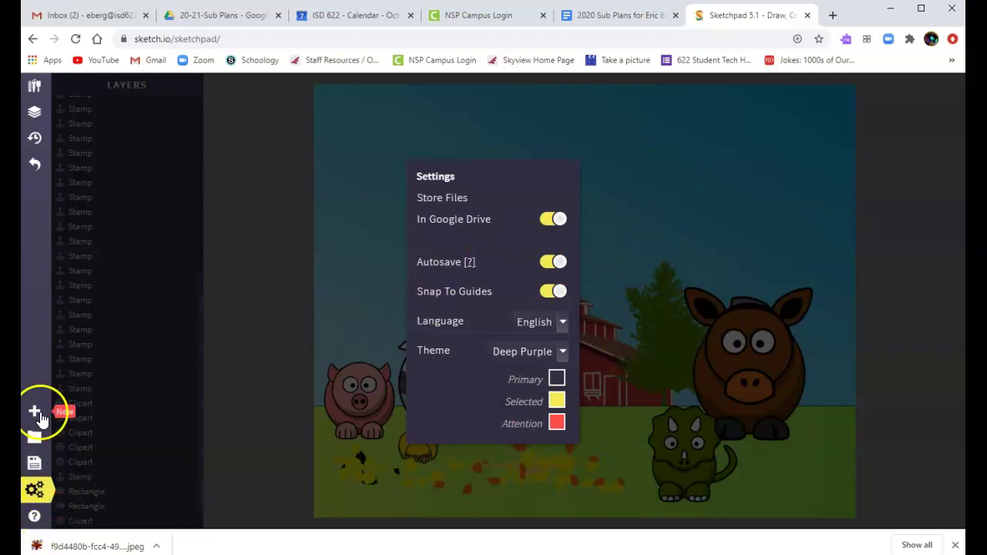
Browse the clipart library for the Simple tree, insert it and place it over the cow, beside the barn
{"action": "left_click", "coordinate": [34, 91]}
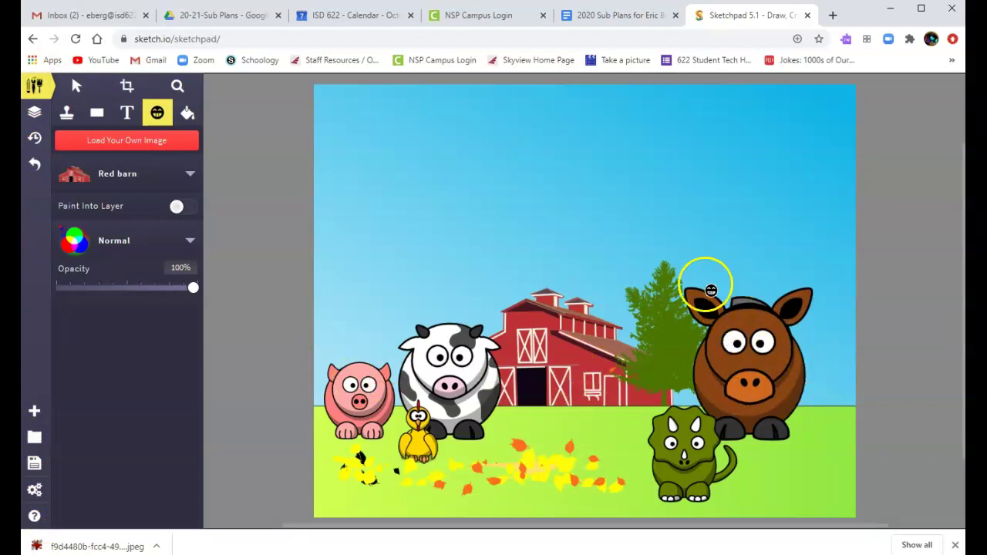
{"action": "left_click", "coordinate": [193, 174]}
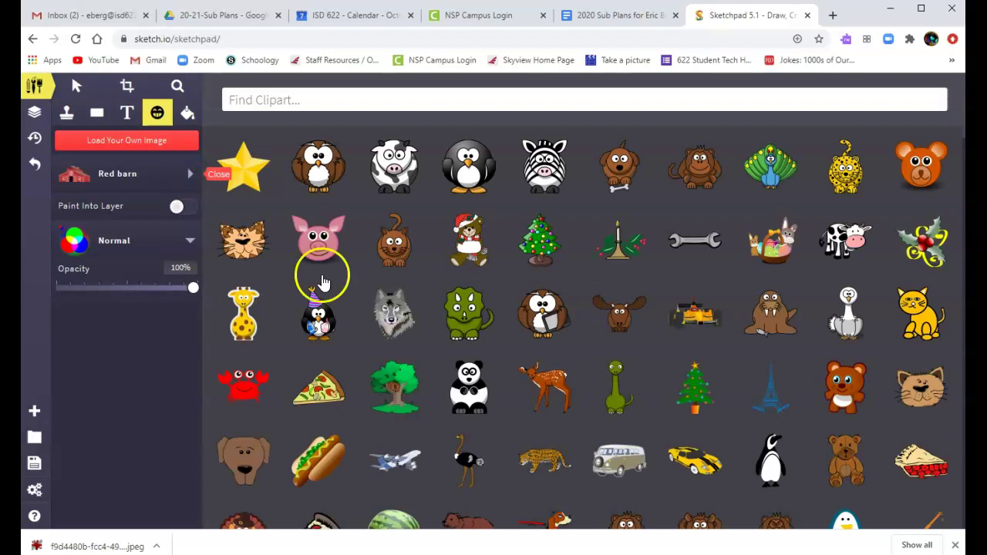
{"action": "scroll", "coordinate": [586, 417], "scroll_direction": "down", "scroll_amount": 10}
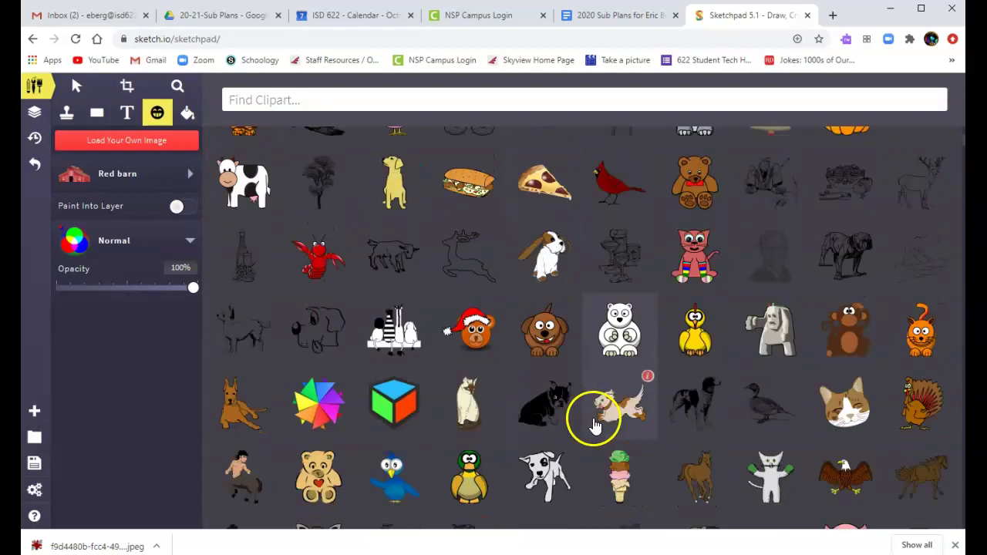
{"action": "scroll", "coordinate": [594, 424], "scroll_direction": "down", "scroll_amount": 5}
{"action": "mouse_move", "coordinate": [625, 394]}
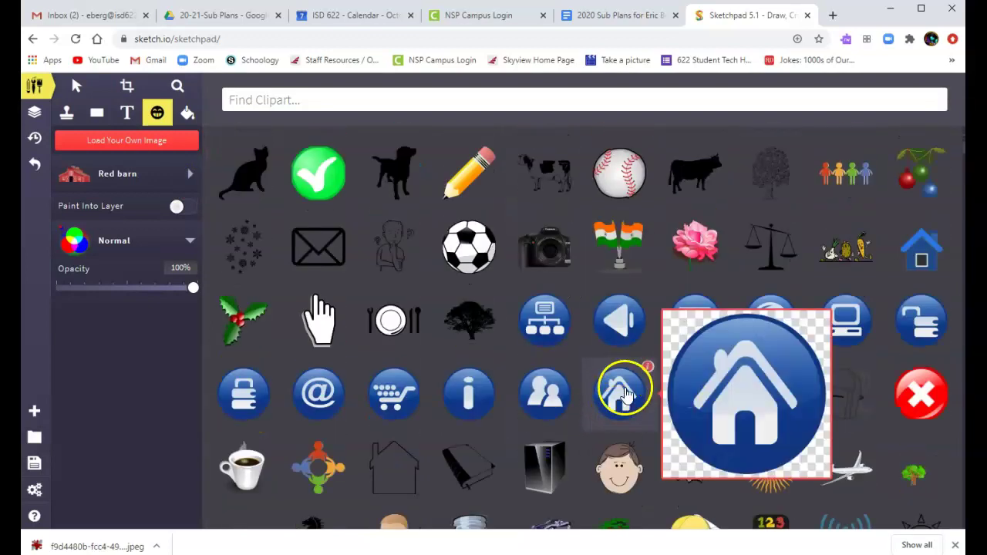
{"action": "scroll", "coordinate": [544, 377], "scroll_direction": "down", "scroll_amount": 3}
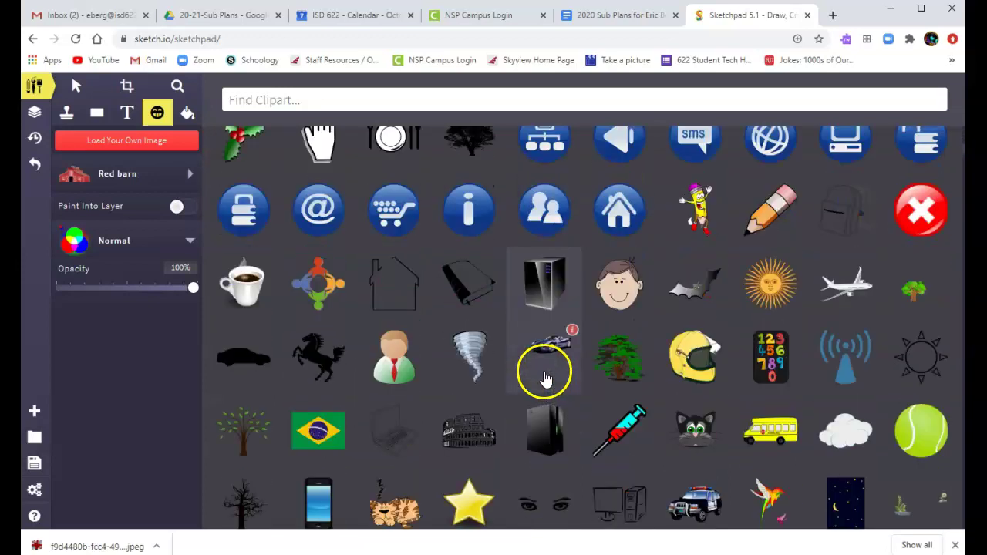
{"action": "scroll", "coordinate": [545, 378], "scroll_direction": "down", "scroll_amount": 3}
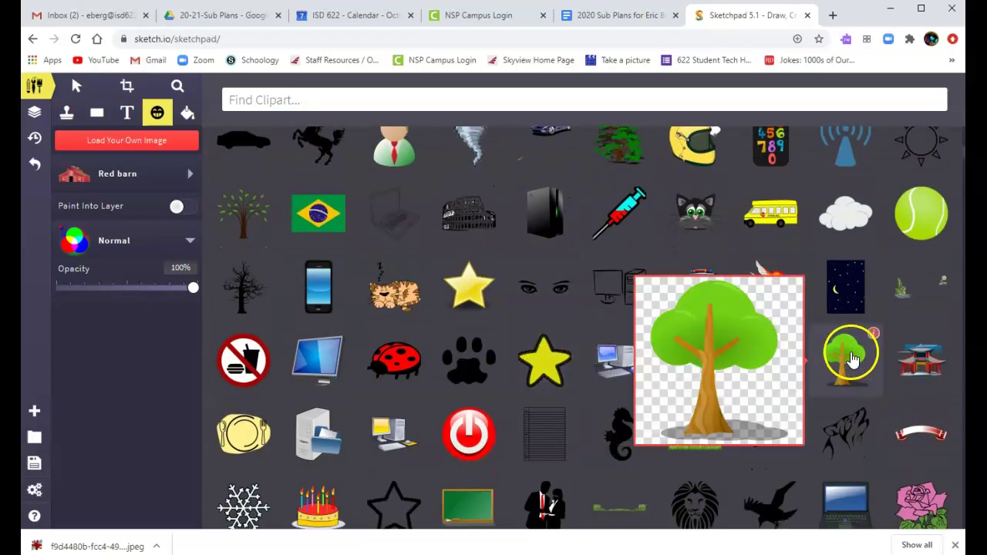
{"action": "left_click", "coordinate": [848, 362]}
{"action": "left_click_drag", "start_coordinate": [619, 275], "coordinate": [494, 280]}
Delete the dark green pine tree stamp between the barn and the horse
{"action": "left_click", "coordinate": [77, 86]}
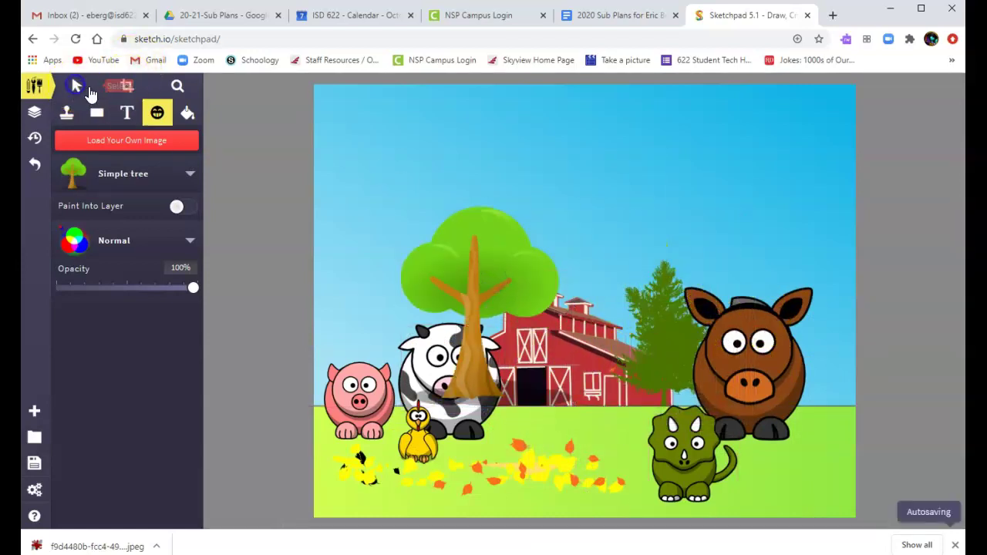
{"action": "left_click", "coordinate": [659, 307]}
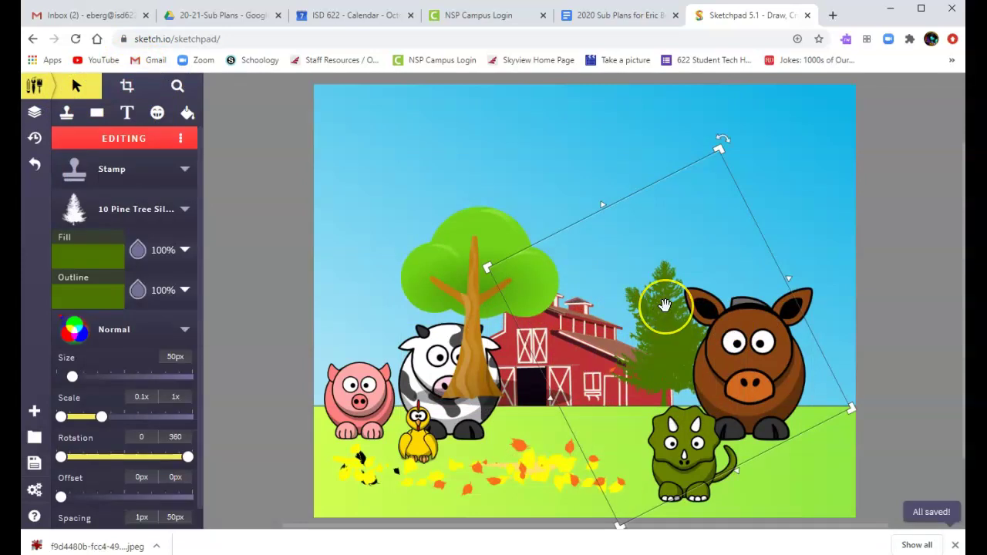
{"action": "key", "text": "Delete"}
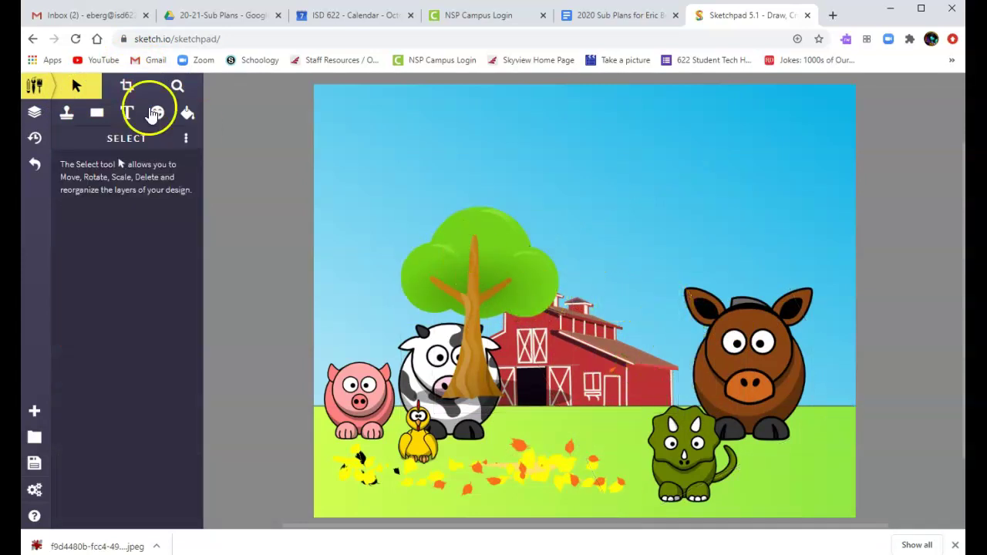
Move the Simple tree from the cow to the gap between the barn and the horse, overlapping the horse's head
{"action": "left_click_drag", "start_coordinate": [522, 240], "coordinate": [729, 253]}
{"action": "left_click", "coordinate": [674, 293]}
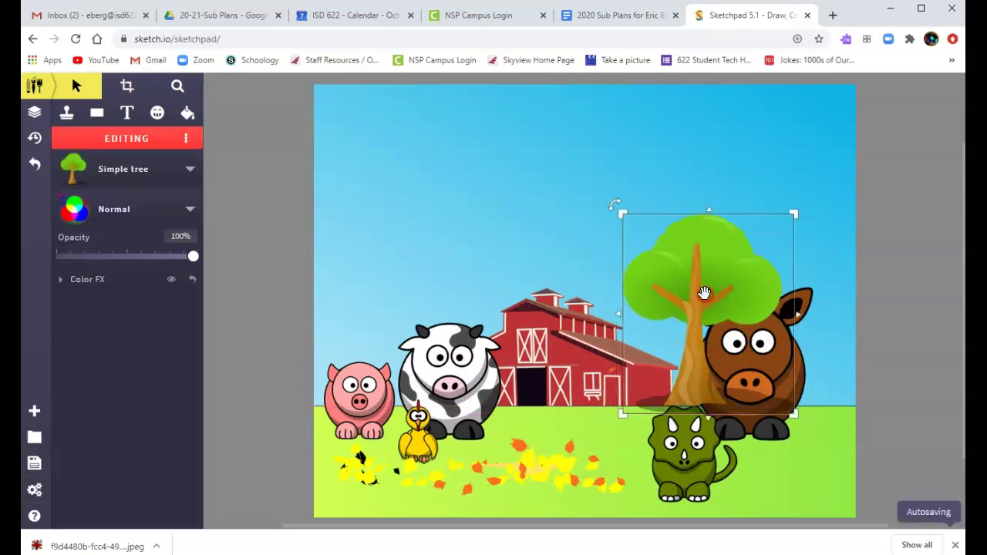
{"action": "right_click", "coordinate": [709, 297]}
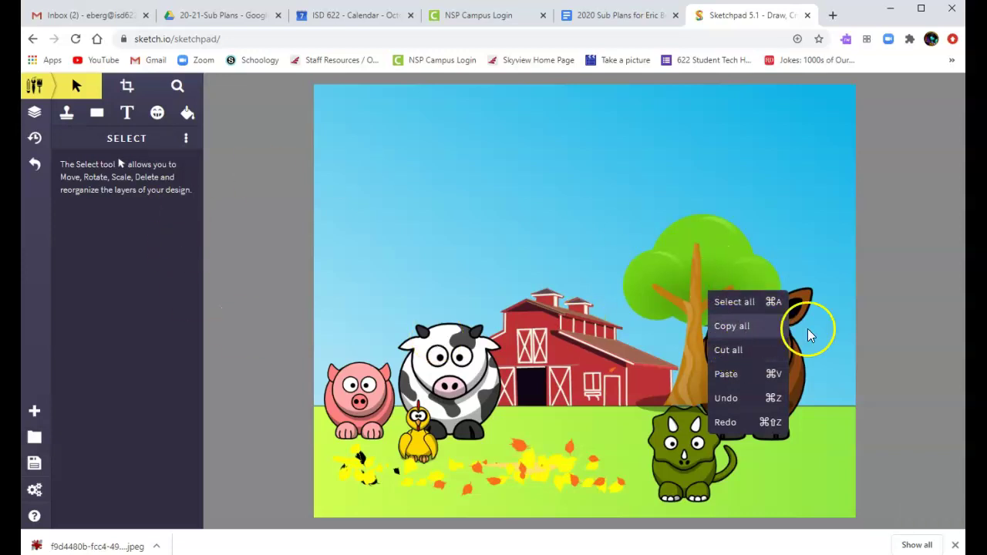
{"action": "left_click", "coordinate": [716, 254]}
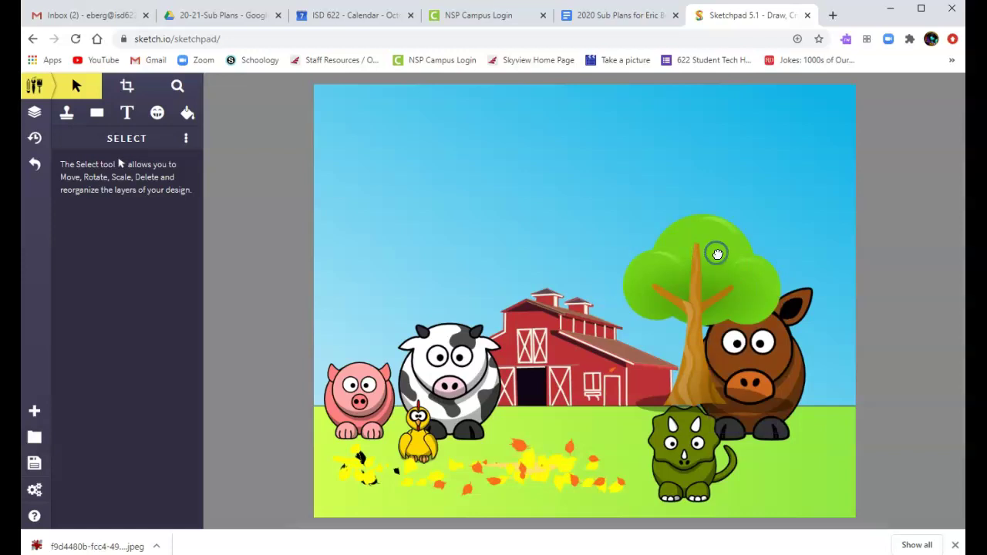
Send the Simple tree's clipart layer to the back, placing it behind the horse and the barn
{"action": "left_click", "coordinate": [37, 113]}
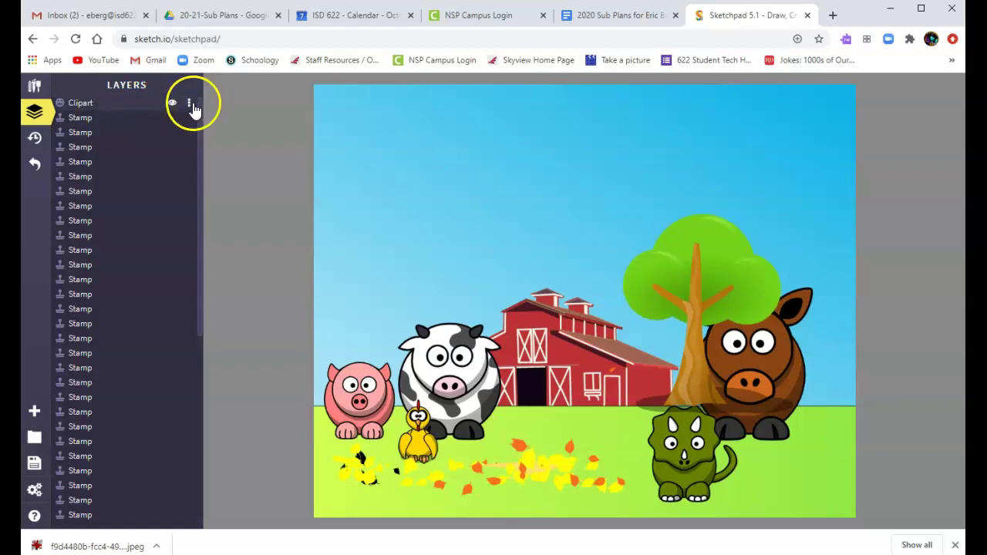
{"action": "left_click", "coordinate": [188, 105]}
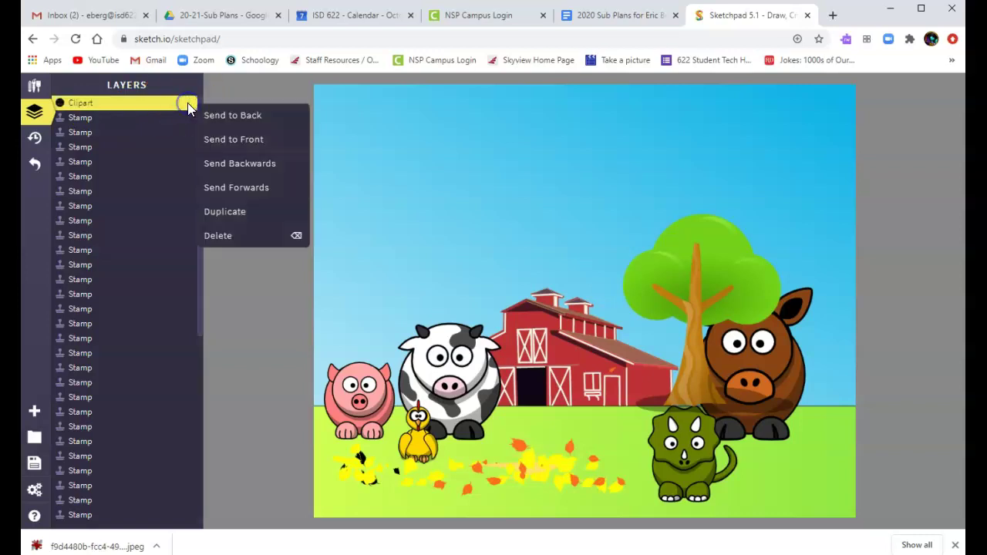
{"action": "left_click", "coordinate": [237, 123]}
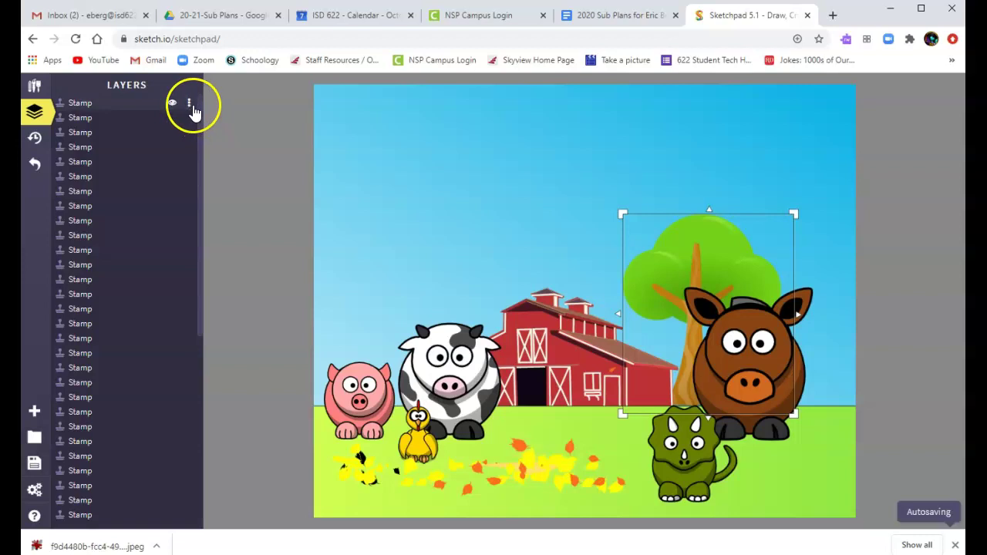
Send the topmost stamp layer forwards and delete the small stray orange leaf on the barn's front wall
{"action": "left_click", "coordinate": [189, 105]}
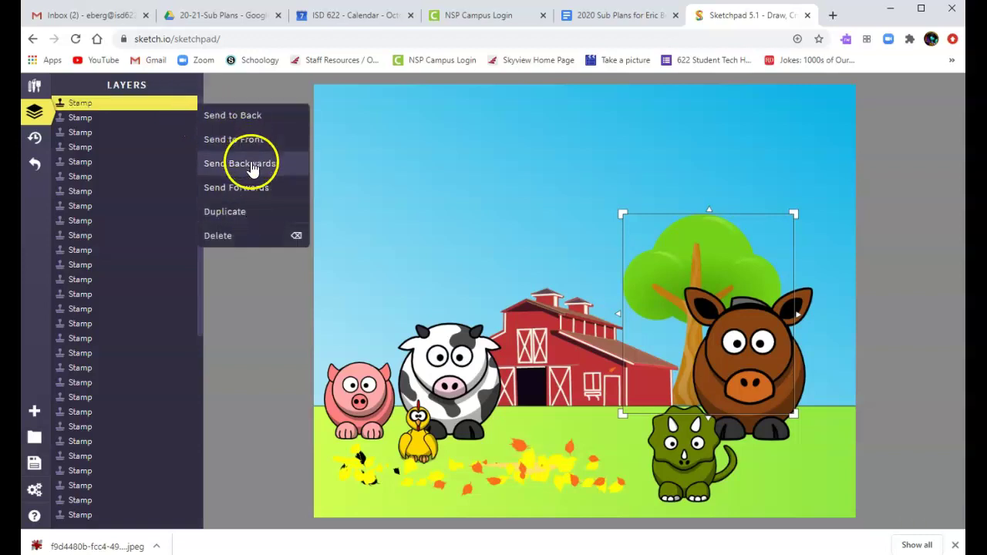
{"action": "left_click", "coordinate": [252, 191]}
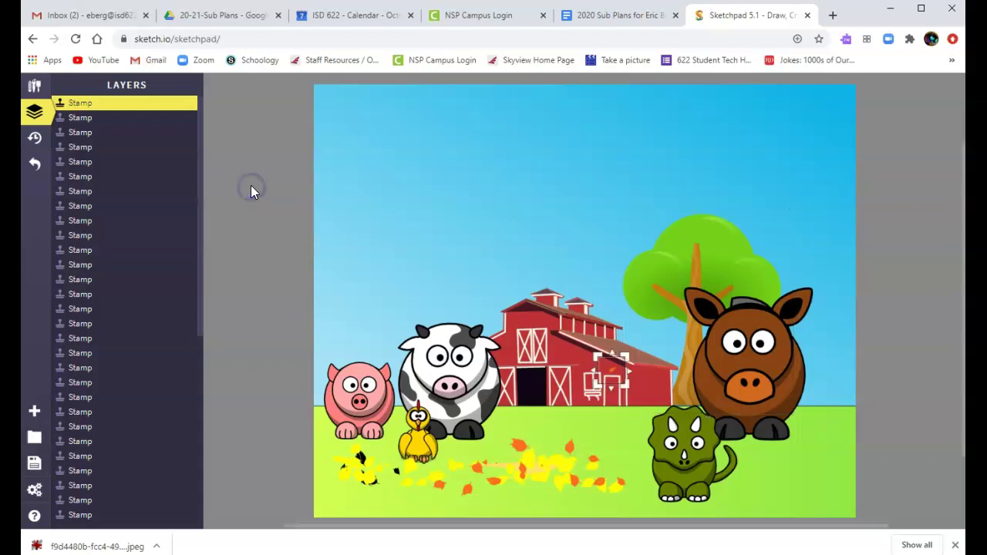
{"action": "scroll", "coordinate": [166, 178], "scroll_direction": "down", "scroll_amount": 5}
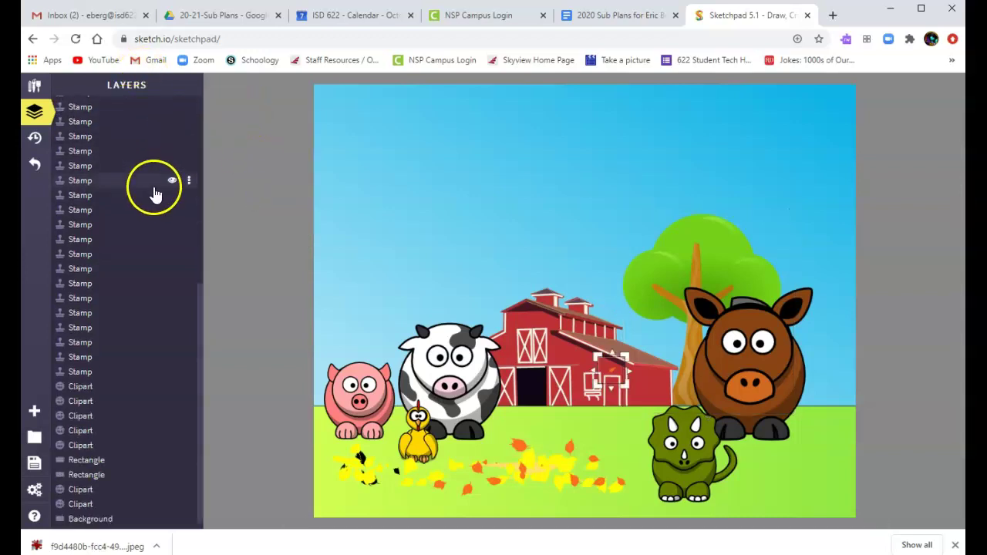
{"action": "left_click", "coordinate": [609, 376]}
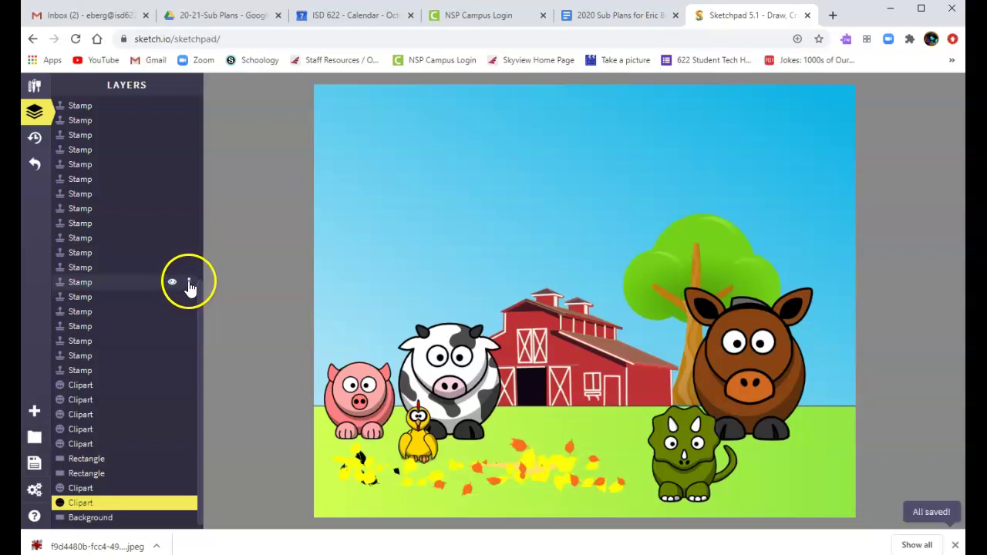
Look at the ordering options of a leaf stamp layer and return to the stamp's editing settings
{"action": "left_click", "coordinate": [189, 285]}
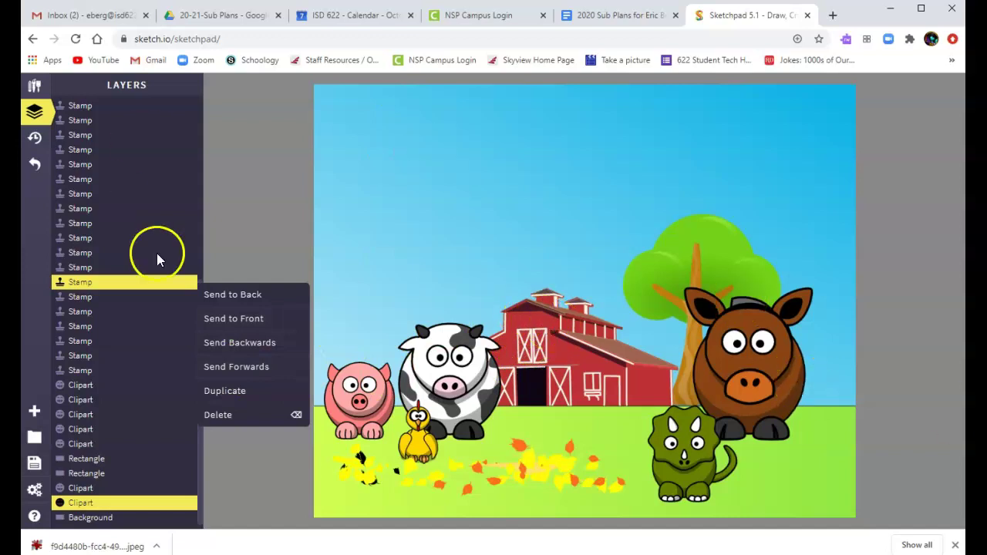
{"action": "left_click", "coordinate": [277, 185]}
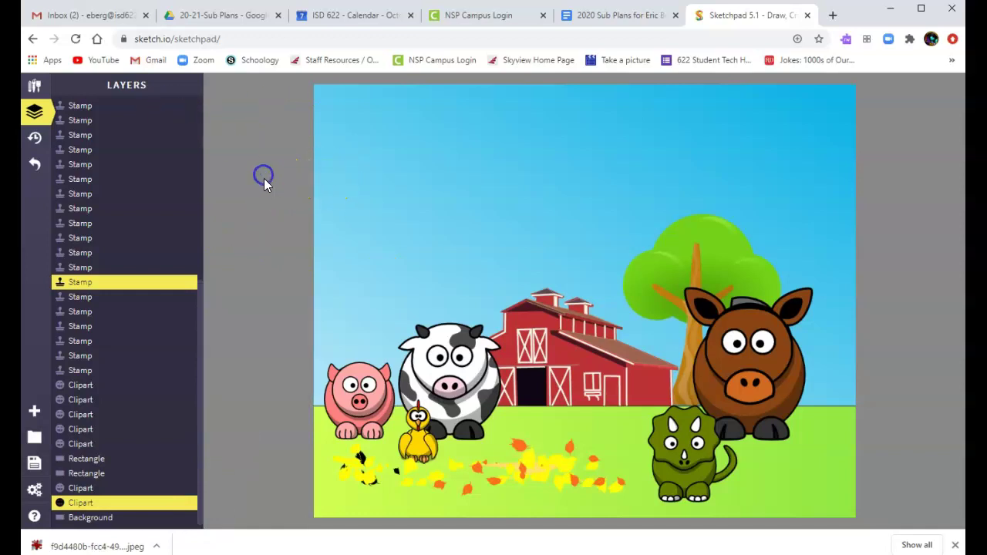
{"action": "left_click", "coordinate": [30, 90]}
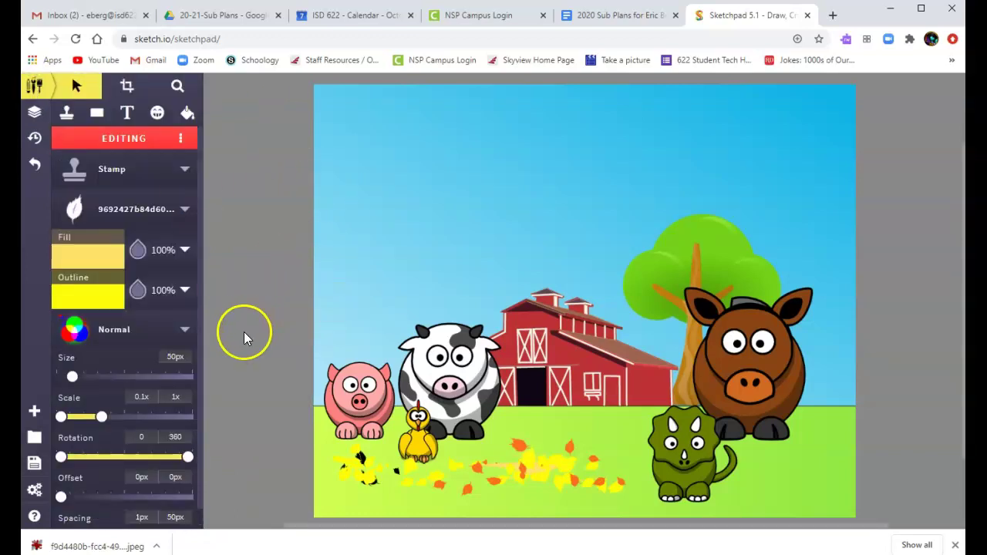
{"action": "scroll", "coordinate": [246, 352], "scroll_direction": "down", "scroll_amount": 3}
{"action": "scroll", "coordinate": [248, 349], "scroll_direction": "up", "scroll_amount": 4}
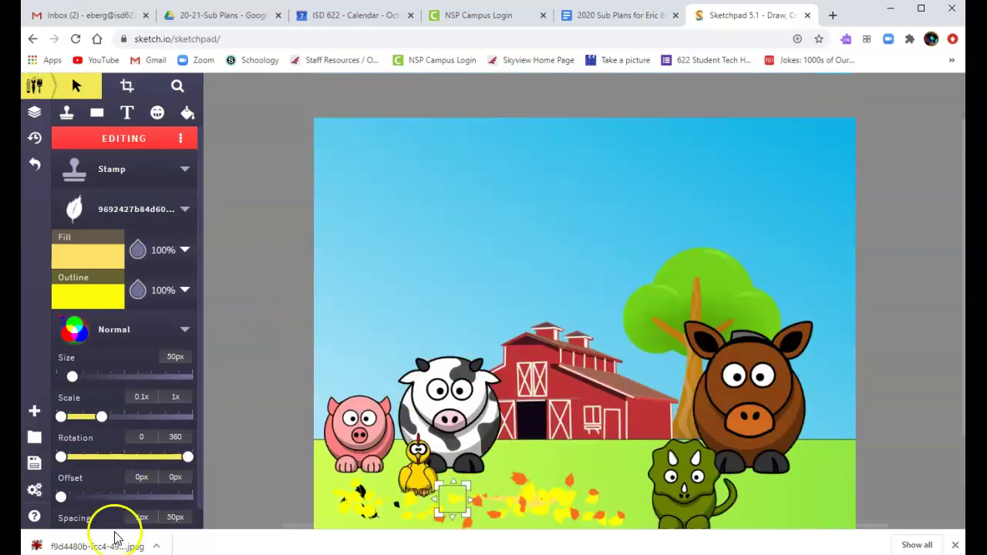